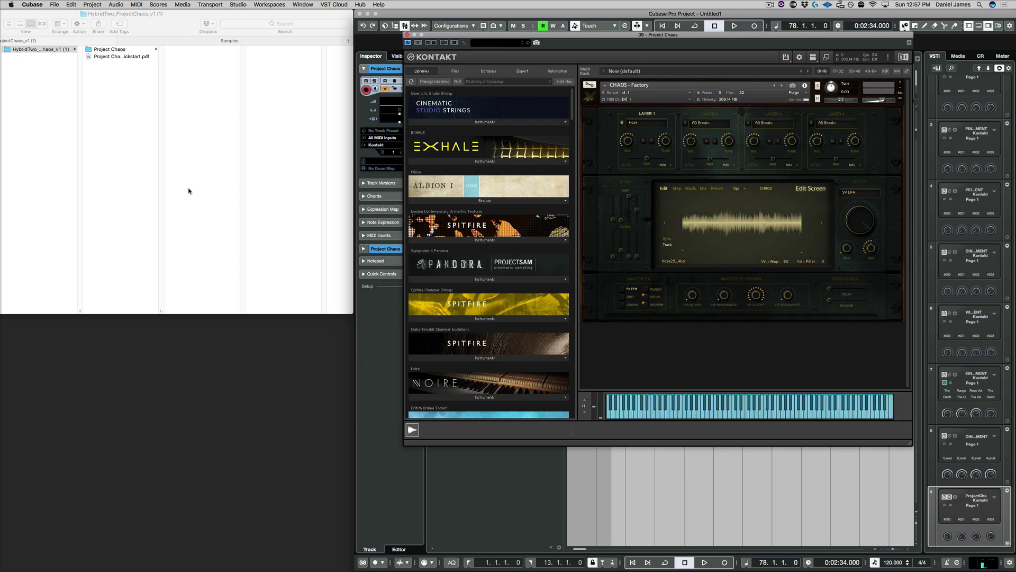
In Finder, browse Project Chaos > Bank Manager to reveal the ChaosBankManager app
left_click(156, 23)
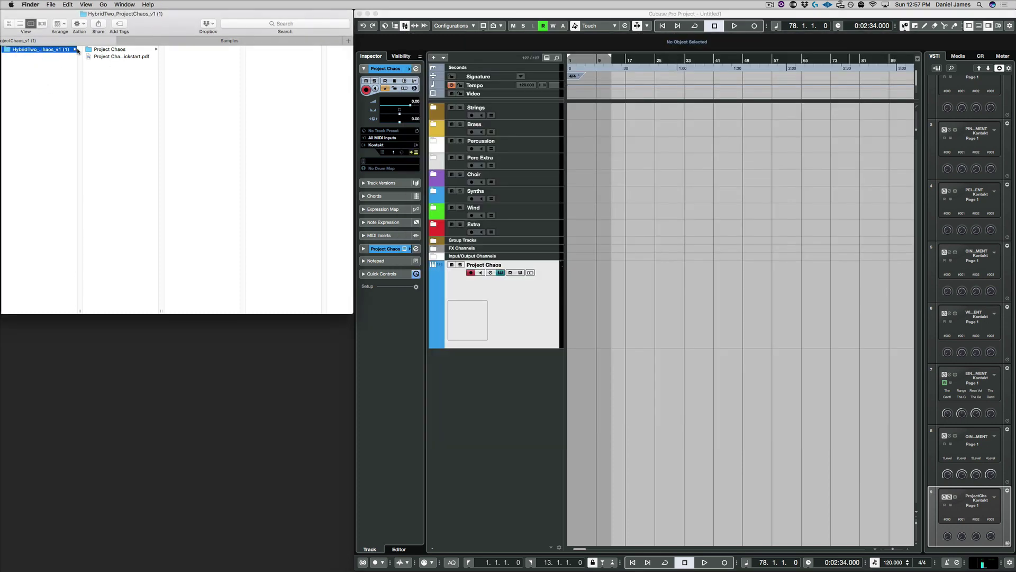
left_click(96, 50)
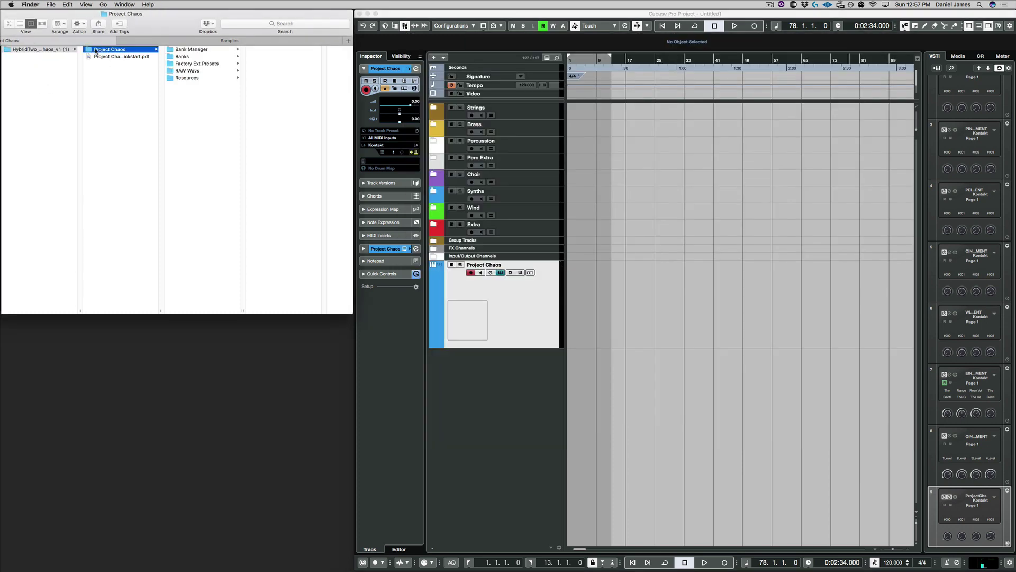
left_click(187, 51)
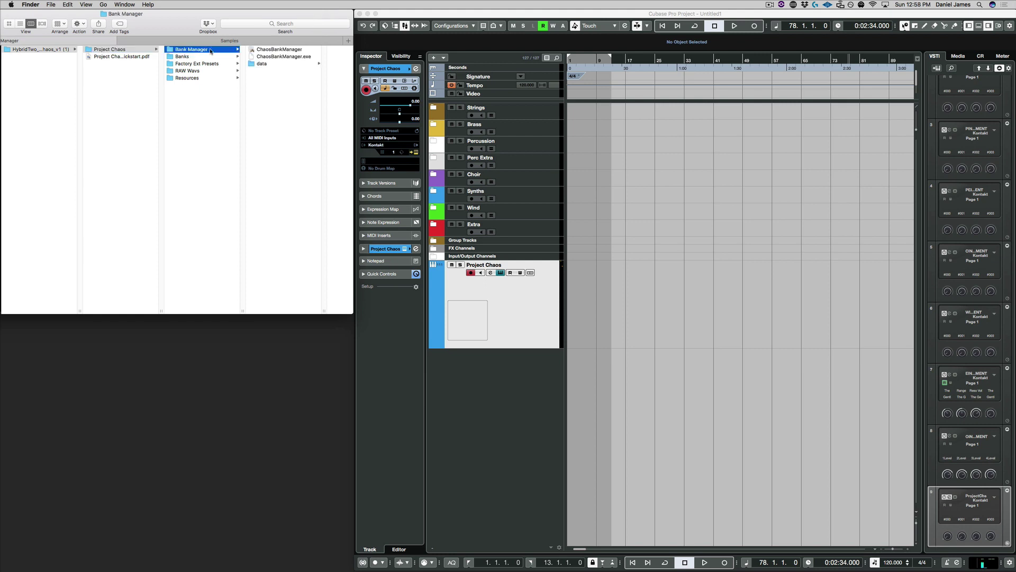
Launch ChaosBankManager and position its window at the lower left of the screen
double_click(277, 52)
mouse_move(475, 104)
left_mouse_down()
mouse_move(500, 94)
mouse_move(482, 105)
left_mouse_up()
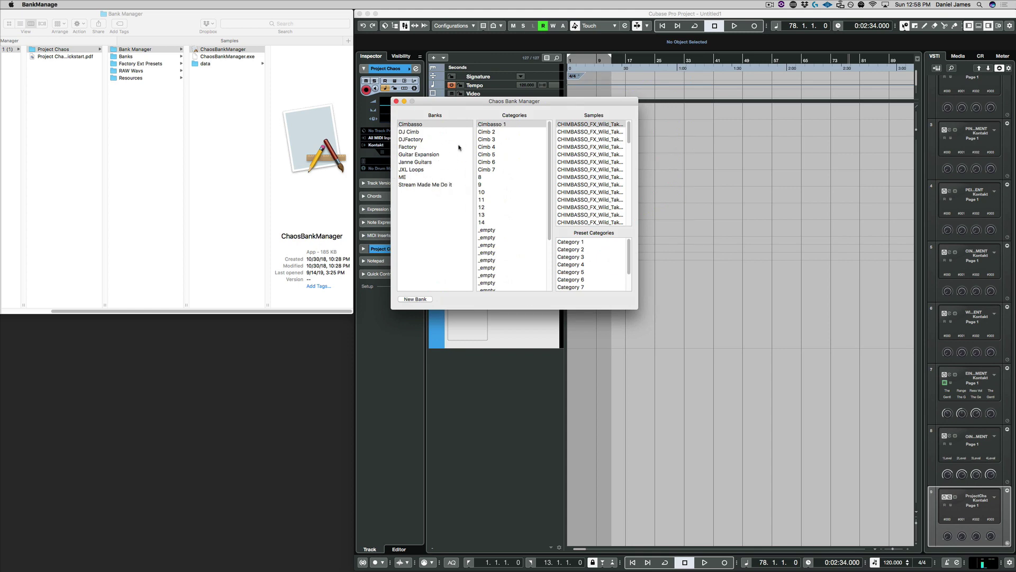
left_click_drag(518, 103, 193, 330)
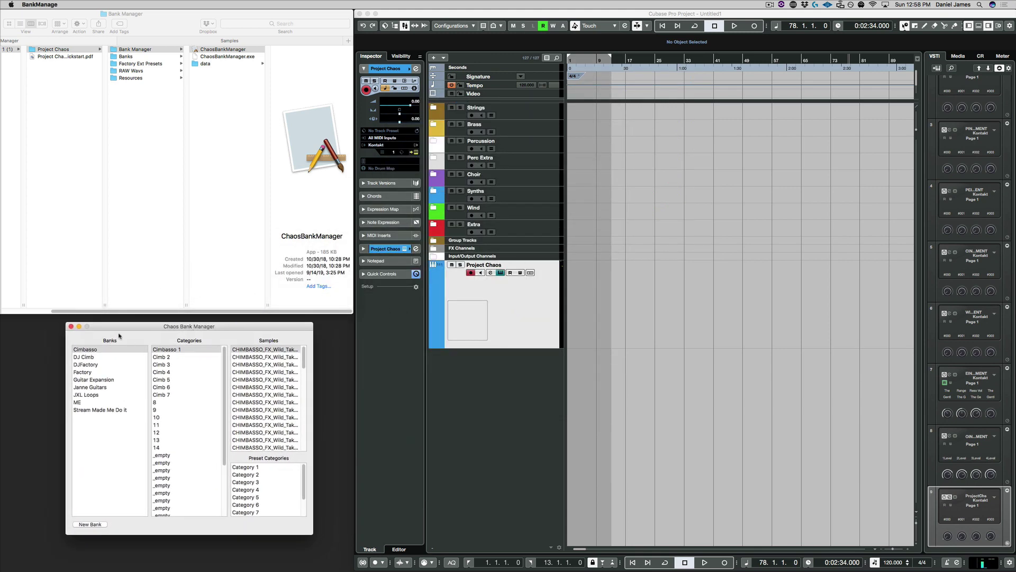
left_click_drag(120, 328, 108, 343)
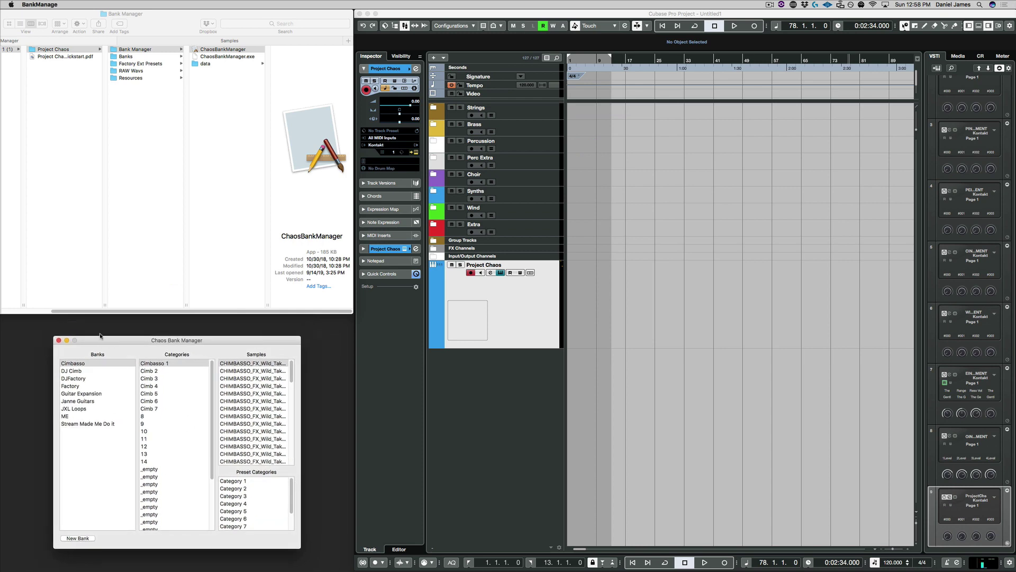
left_click_drag(102, 343, 96, 340)
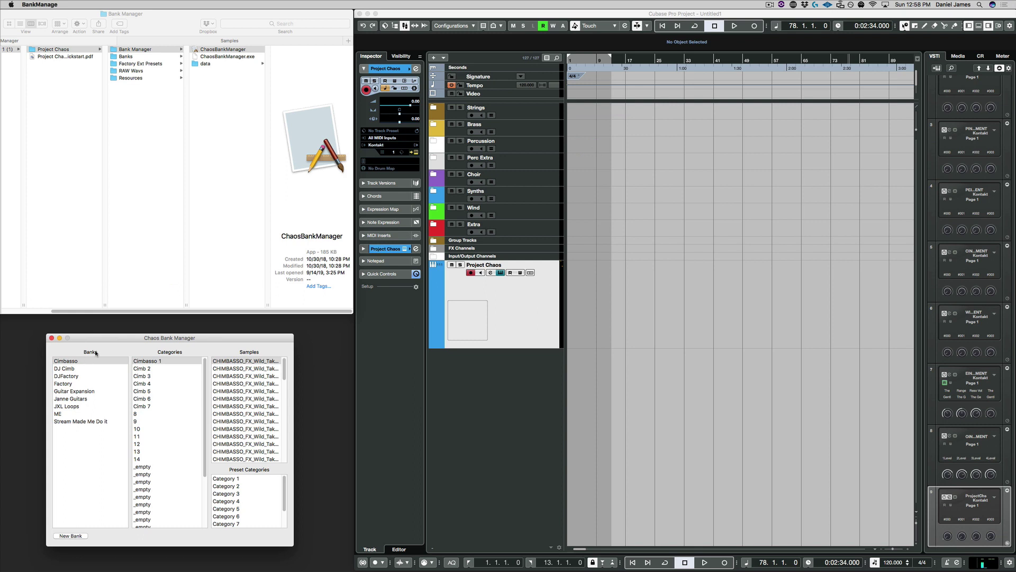
left_click_drag(99, 339, 96, 341)
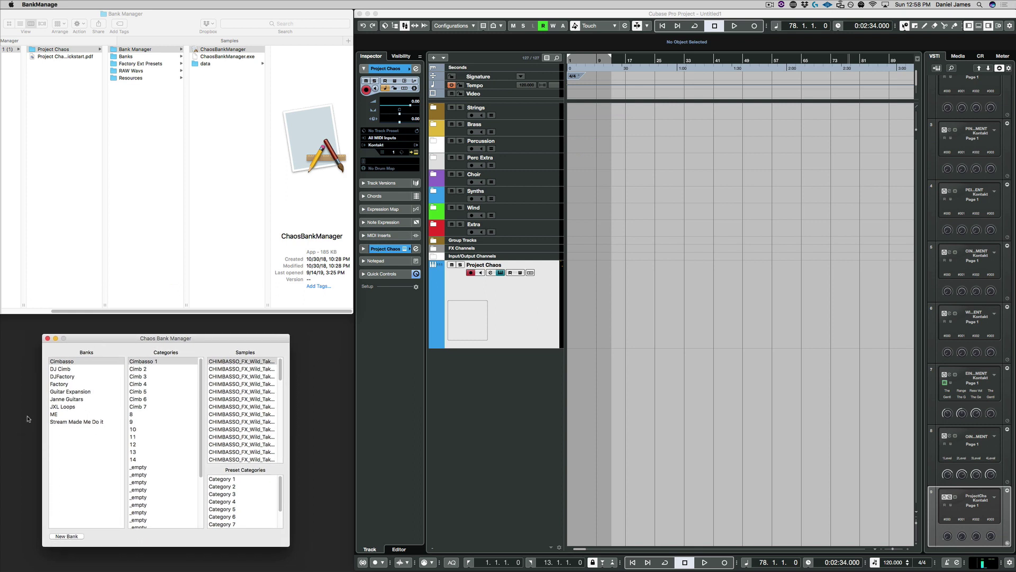
Create a new bank named 'Test Bank' in Chaos Bank Manager
left_click(67, 536)
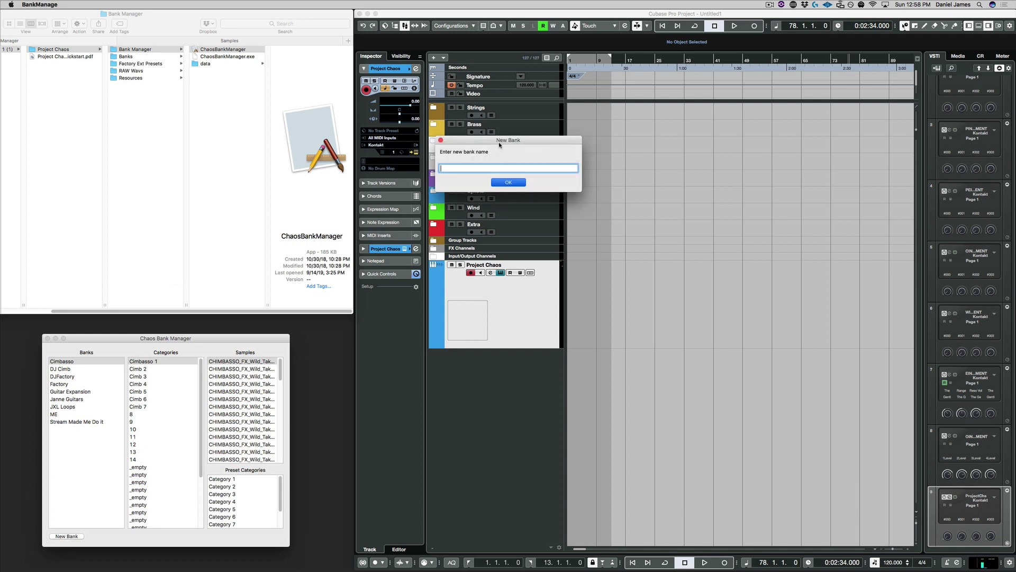
type("Test Bank")
key("Return")
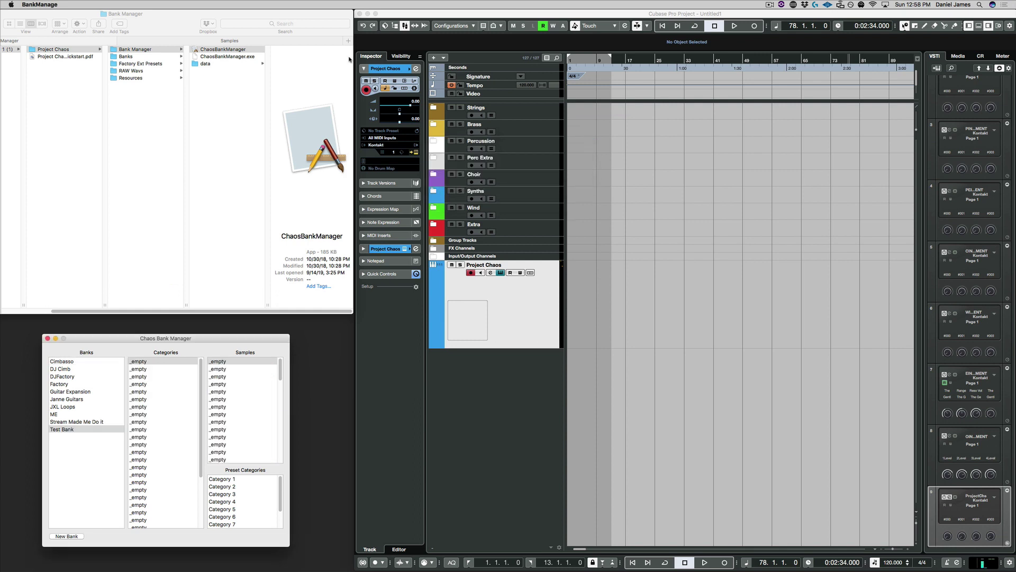
Inspect Project Chaos > Banks > Test Bank in Finder, including its Samples folder and .nki file
left_click(138, 60)
left_click(130, 57)
left_click(211, 114)
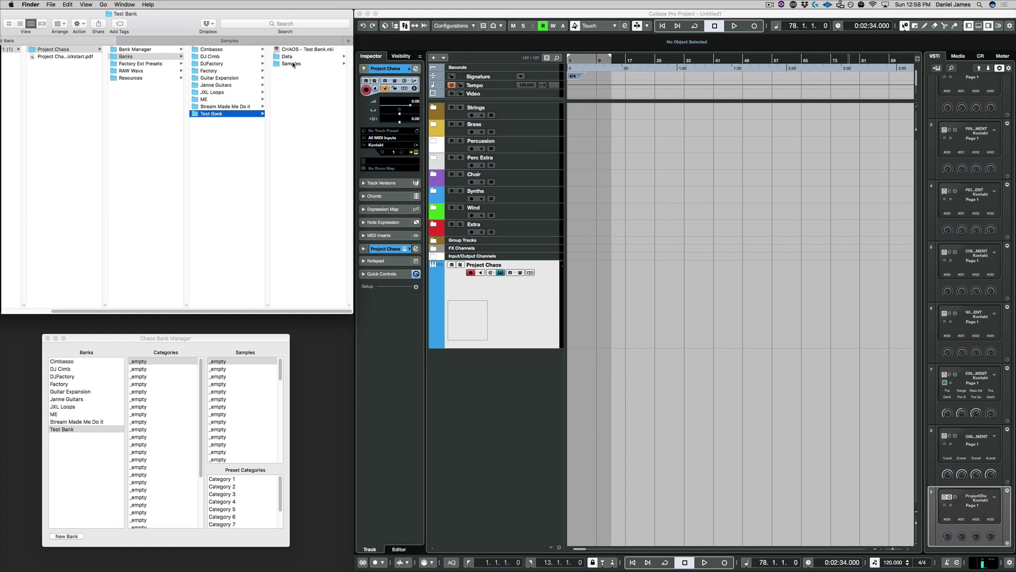
left_click(292, 63)
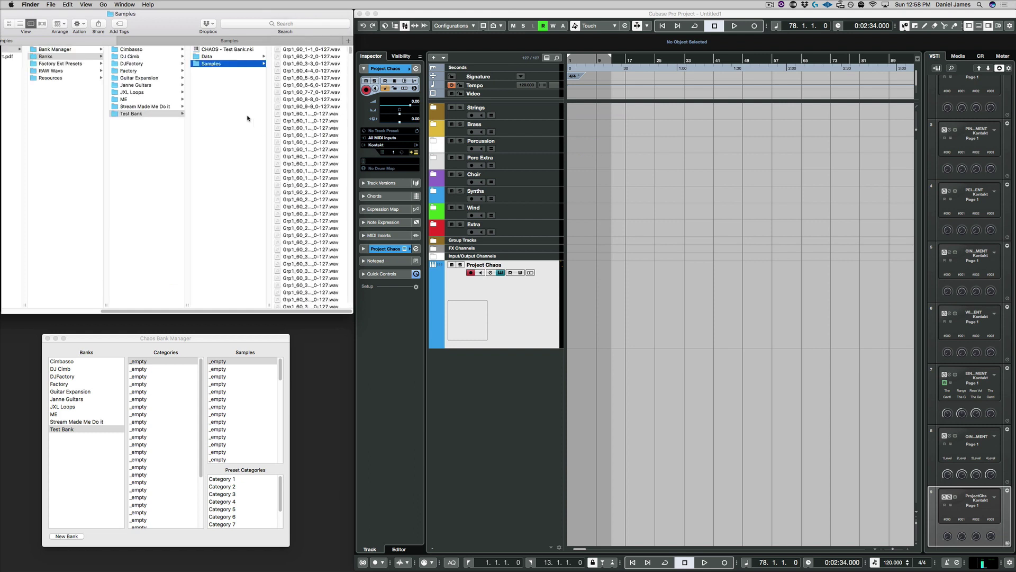
left_click(208, 49)
left_click(12, 49)
left_click(121, 58)
left_click(120, 50)
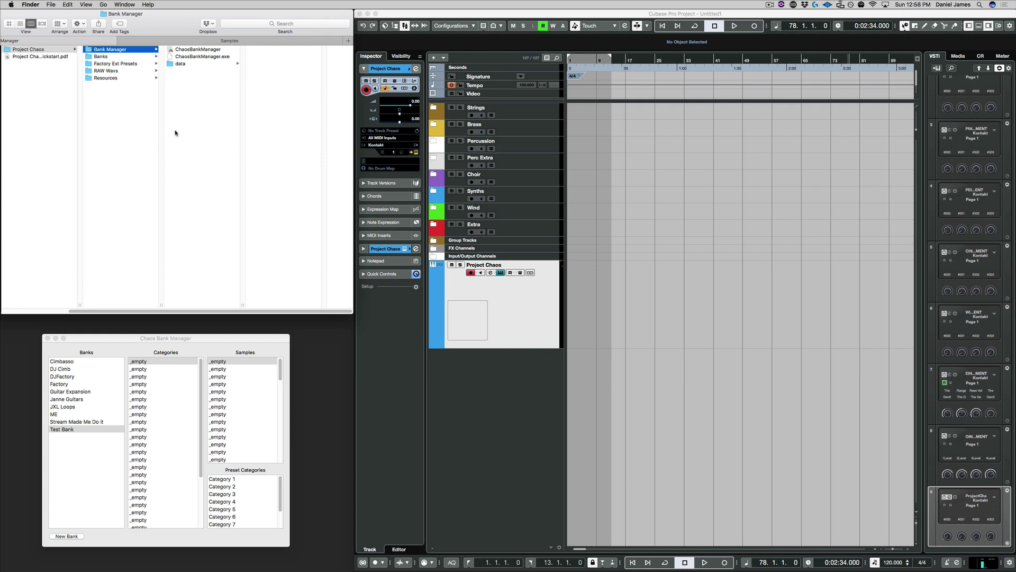
Rename Test Bank's first empty category to 'Rhythms'
left_click(181, 41)
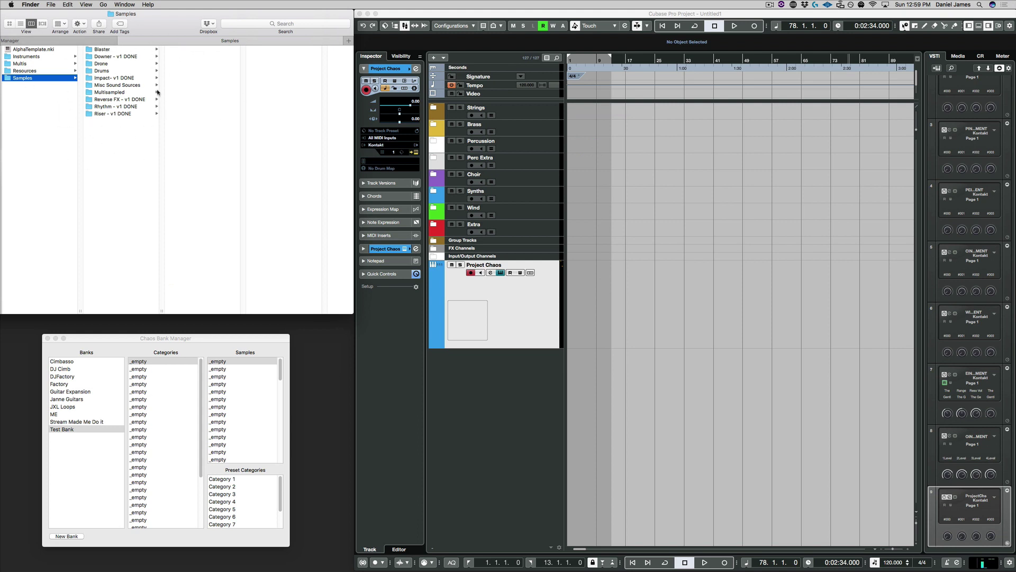
double_click(148, 363)
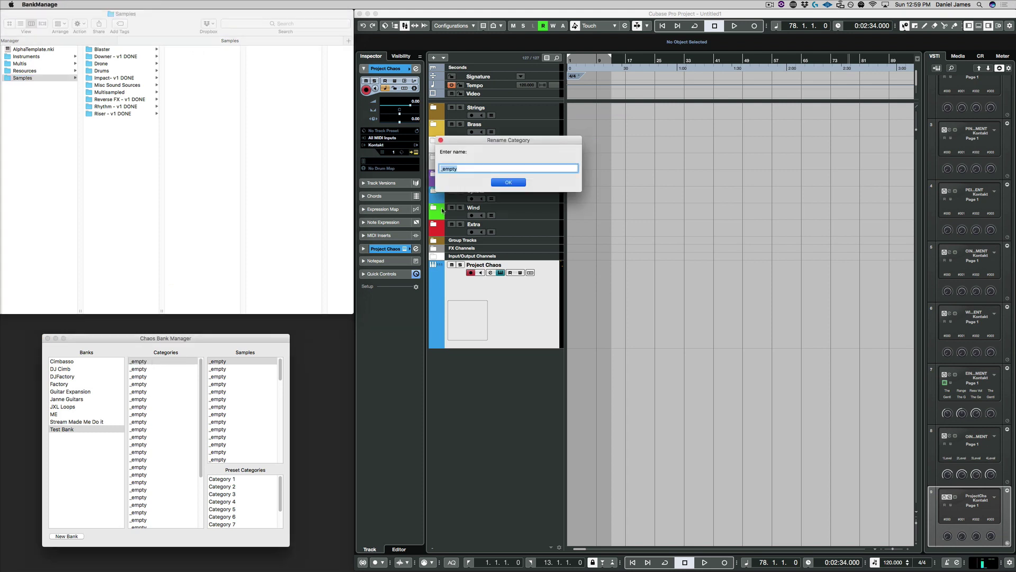
left_click_drag(486, 143, 238, 257)
type("Rhythms")
key("Return")
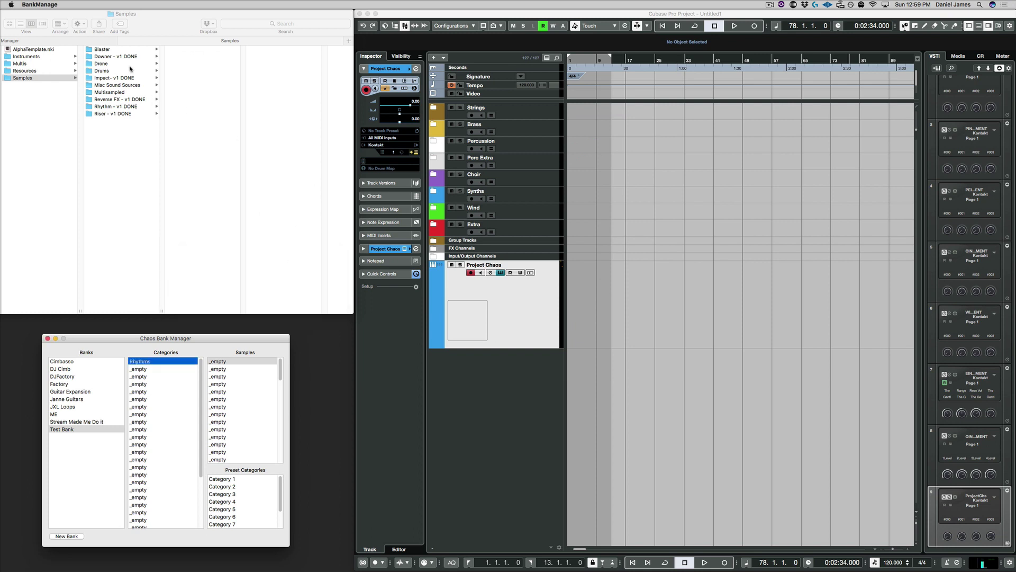
Drag all 17 Brush .wav files from Rhythm - v1 DONE into Rhythms' Samples
left_click(105, 107)
left_click(108, 108)
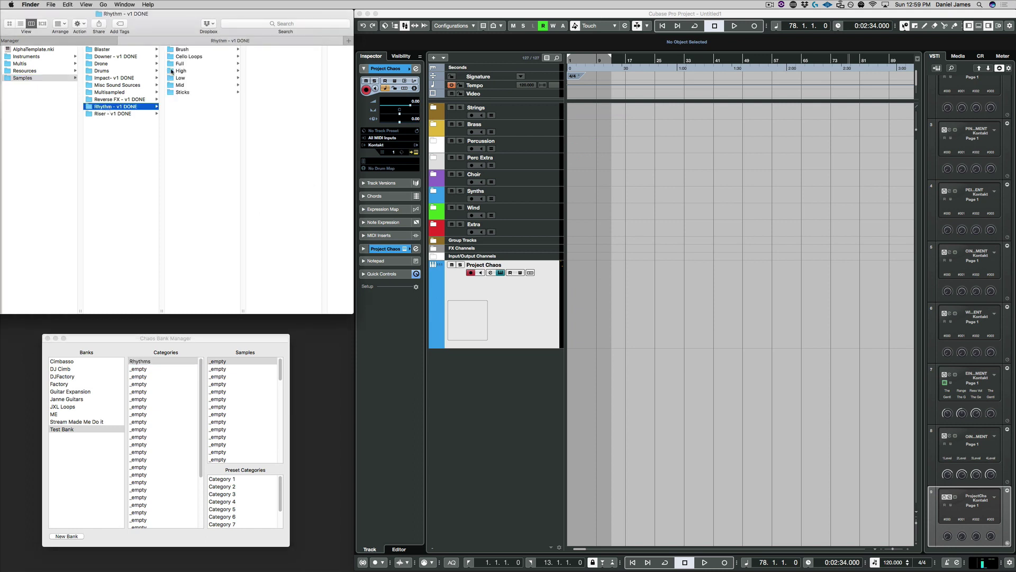
left_click(182, 49)
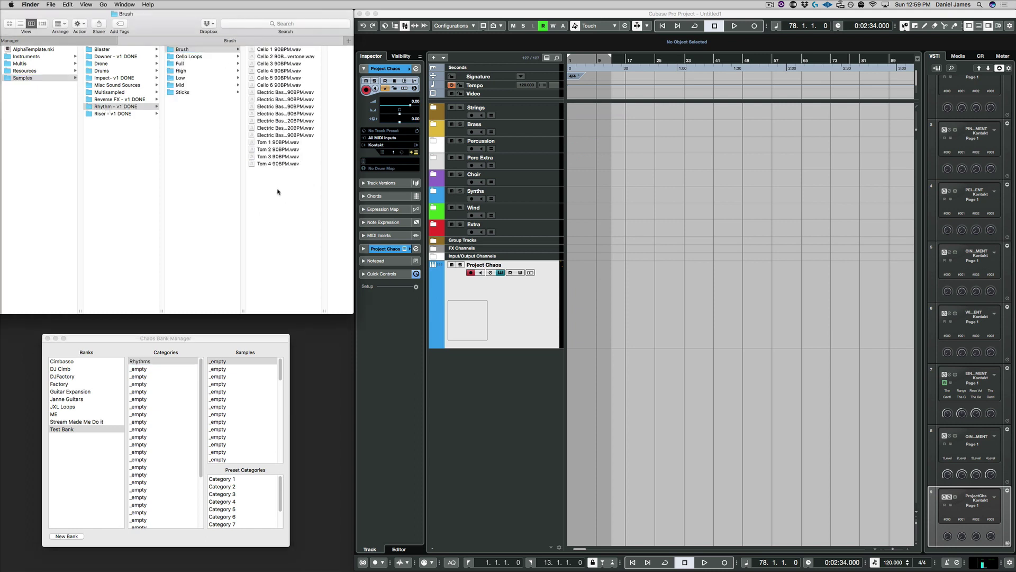
mouse_move(270, 160)
left_mouse_down()
mouse_move(271, 52)
mouse_move(223, 390)
left_mouse_up()
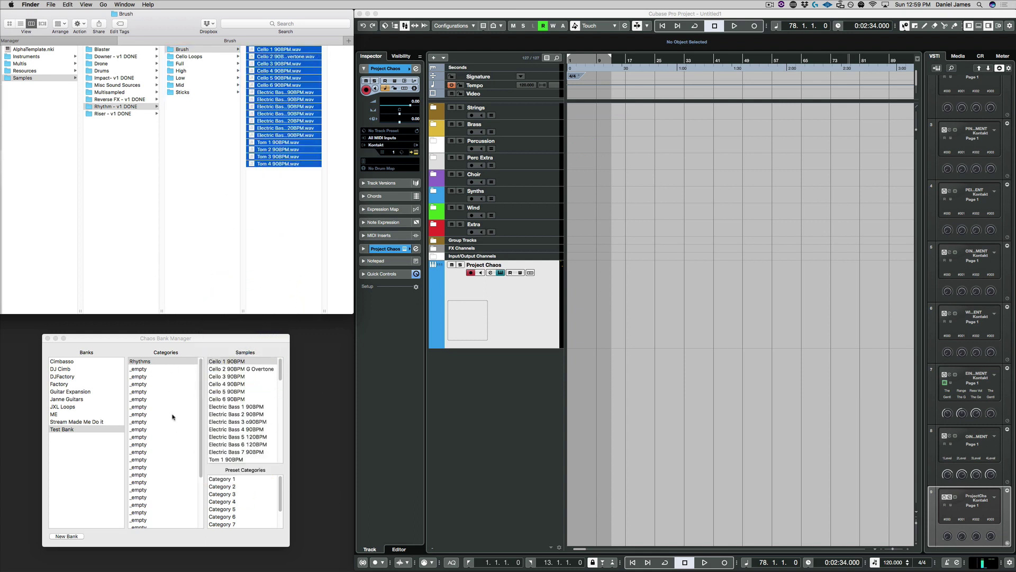
Remove the factory CHAOS instrument from Kontakt and browse to Banks > Test Bank in Finder
left_click(447, 406)
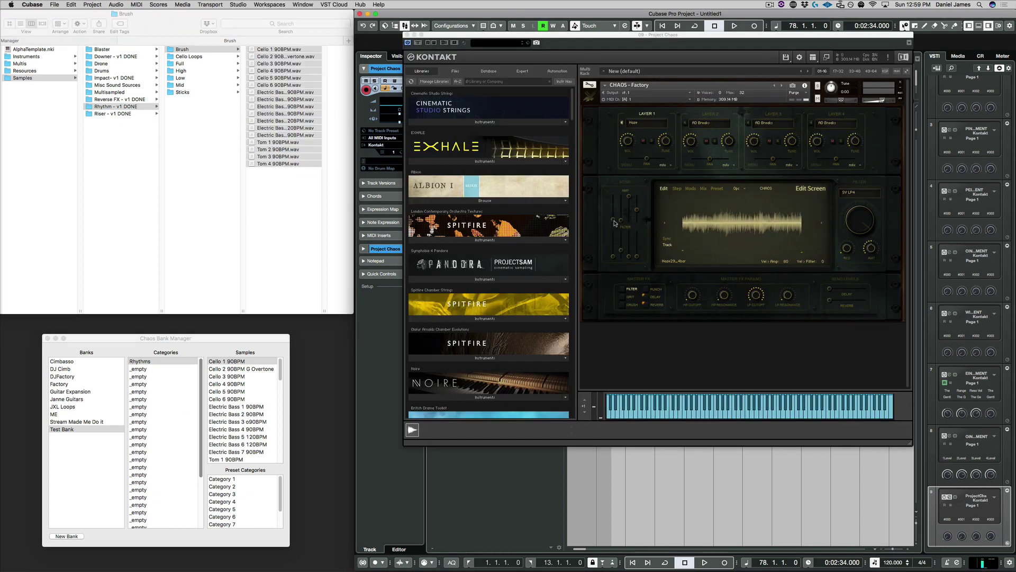
left_click(901, 83)
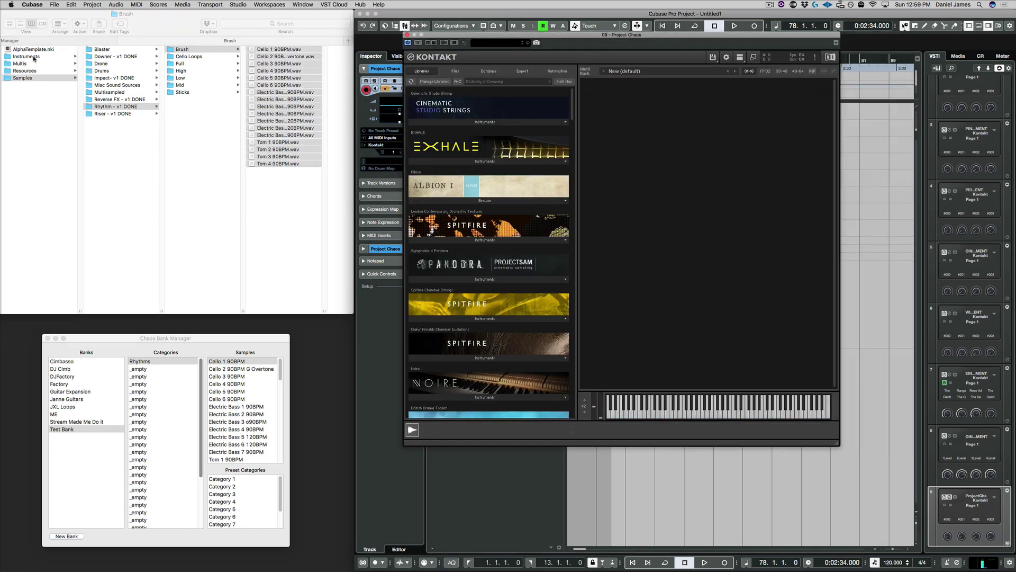
left_click(73, 41)
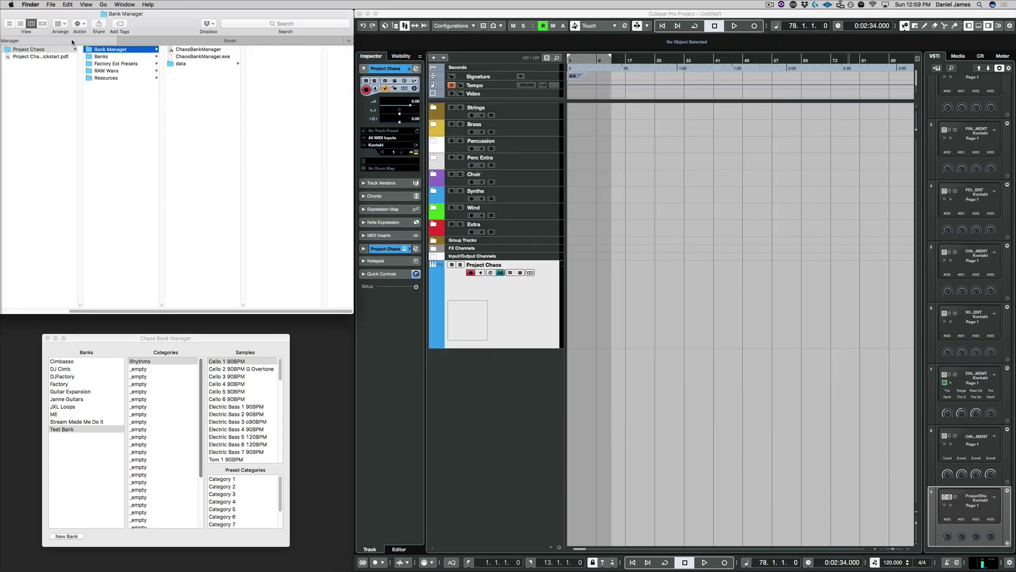
left_click(104, 58)
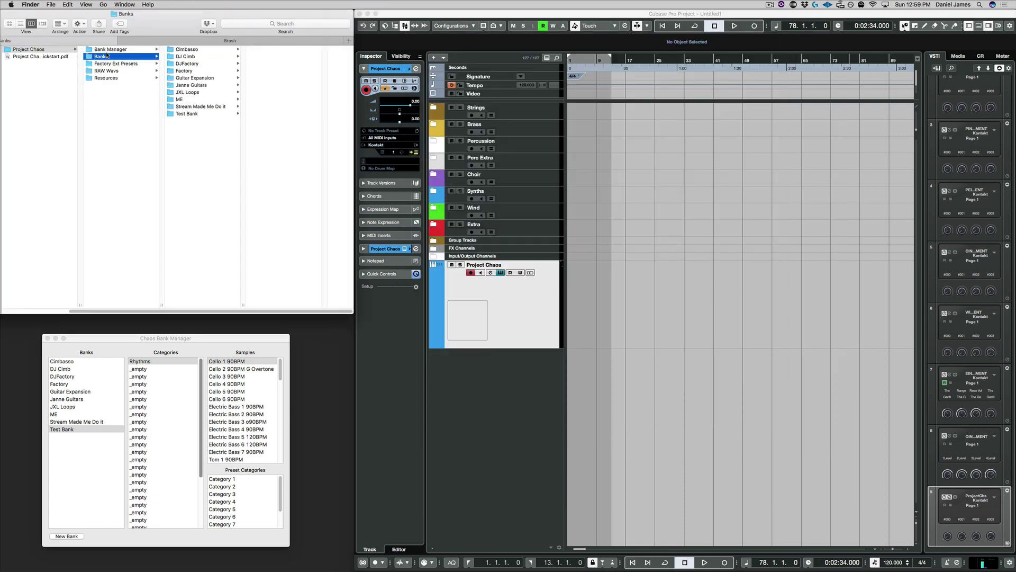
left_click(183, 114)
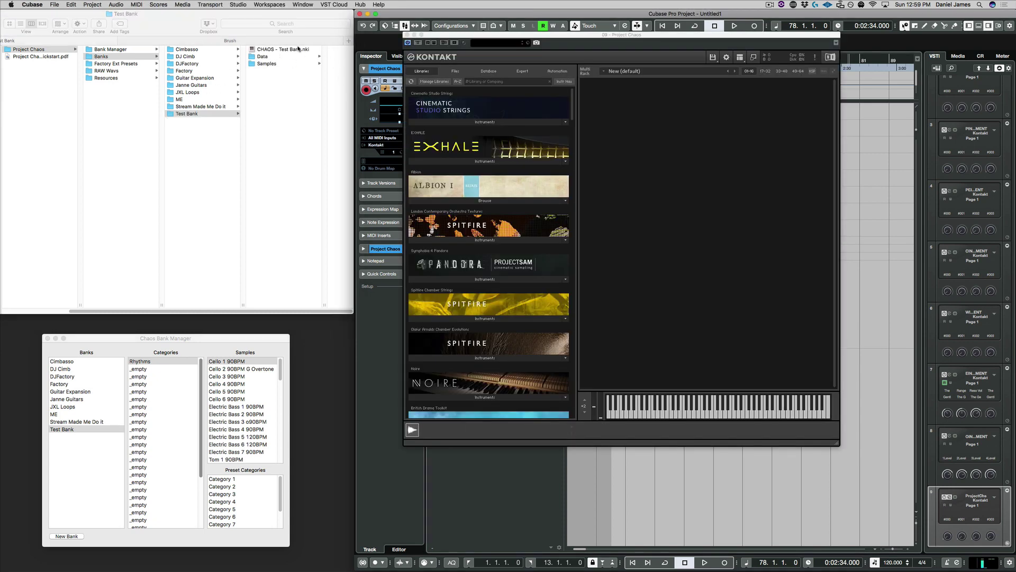
Load CHAOS - Test Bank.nki into the Kontakt rack and review Layer 1's category list
left_click_drag(298, 49, 678, 219)
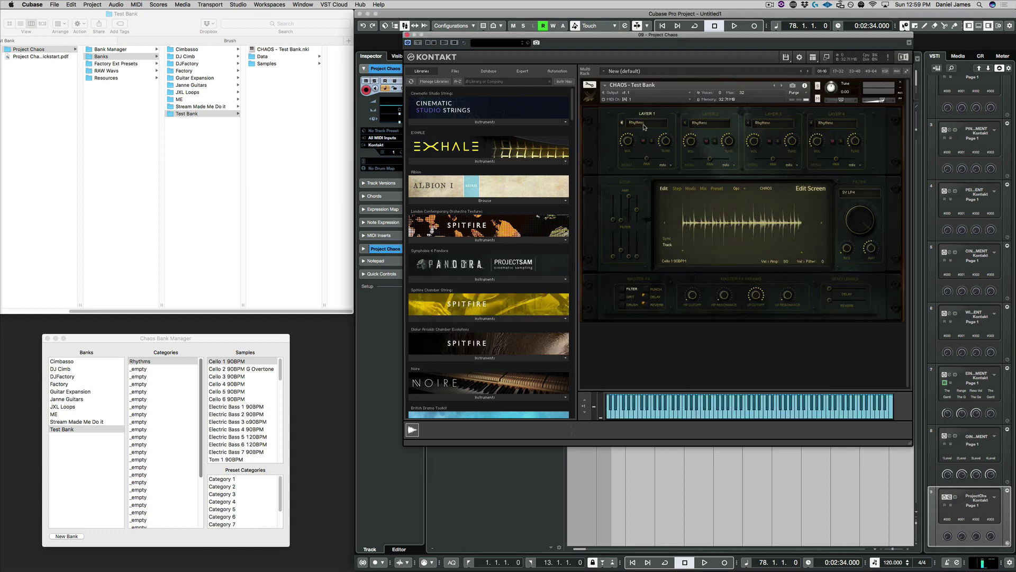
left_click(645, 121)
left_click(699, 323)
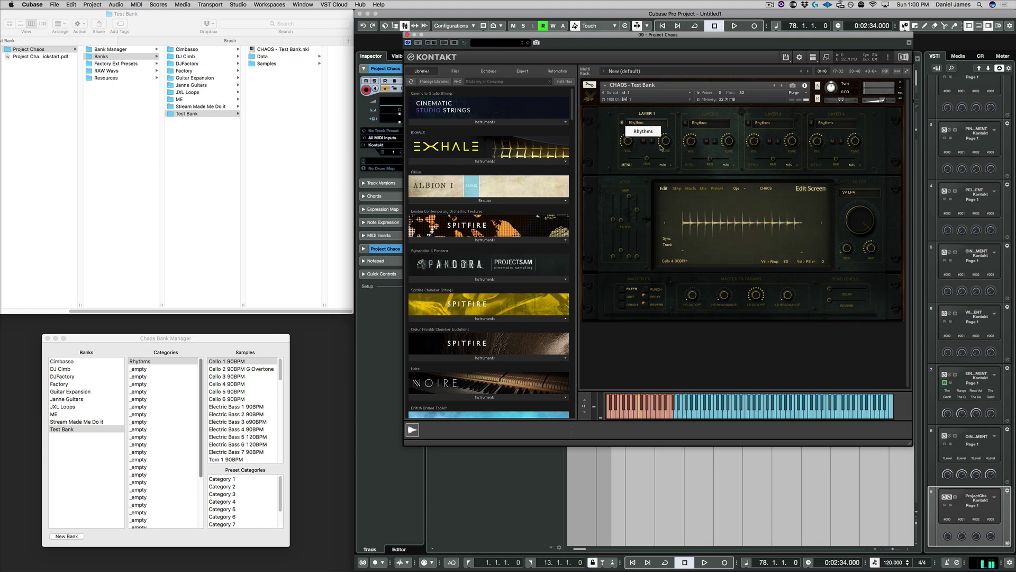
Unload the Test Bank instrument from Kontakt and open Samples > Impact- v1 DONE in Finder
left_click(901, 83)
left_click(532, 183)
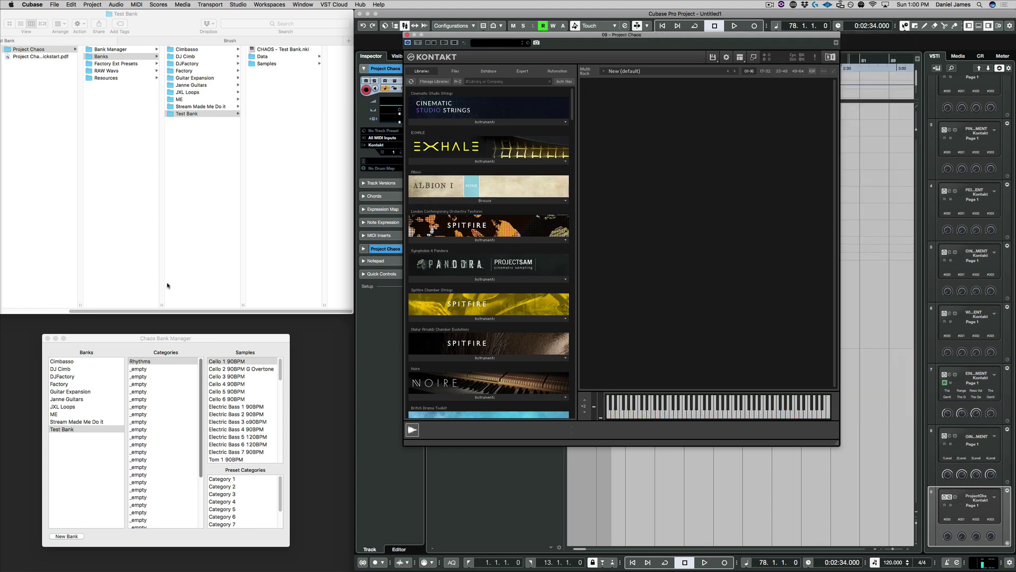
left_click(180, 40)
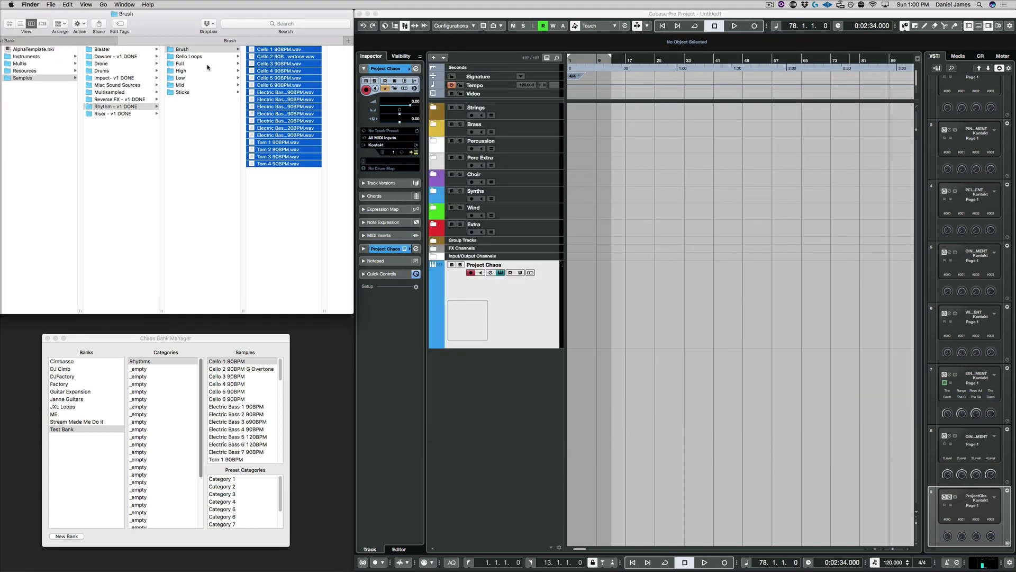
left_click(129, 80)
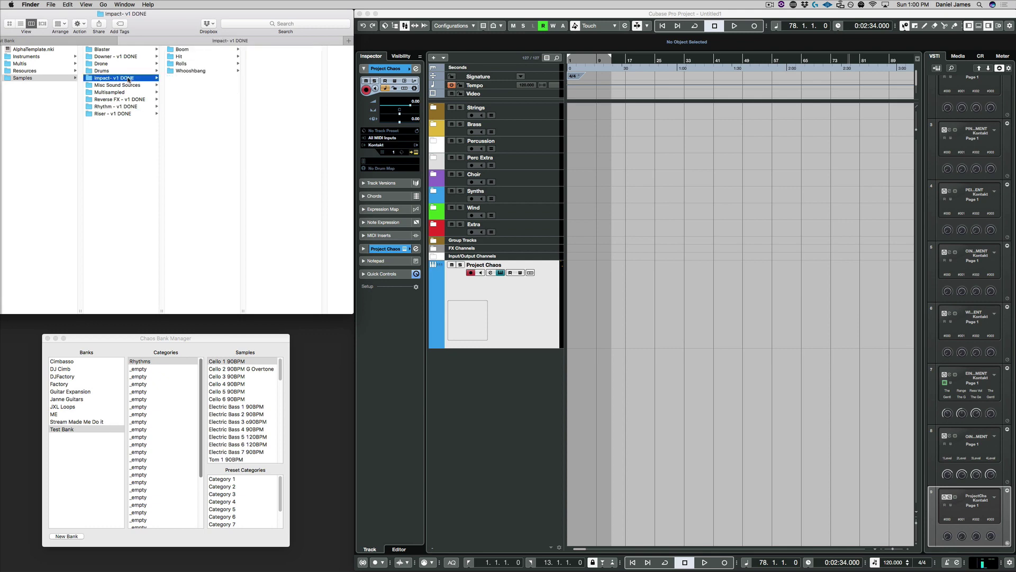
Rename the second empty category to 'Impacts', correcting the initial 'Imp' typo
left_click(146, 369)
double_click(146, 368)
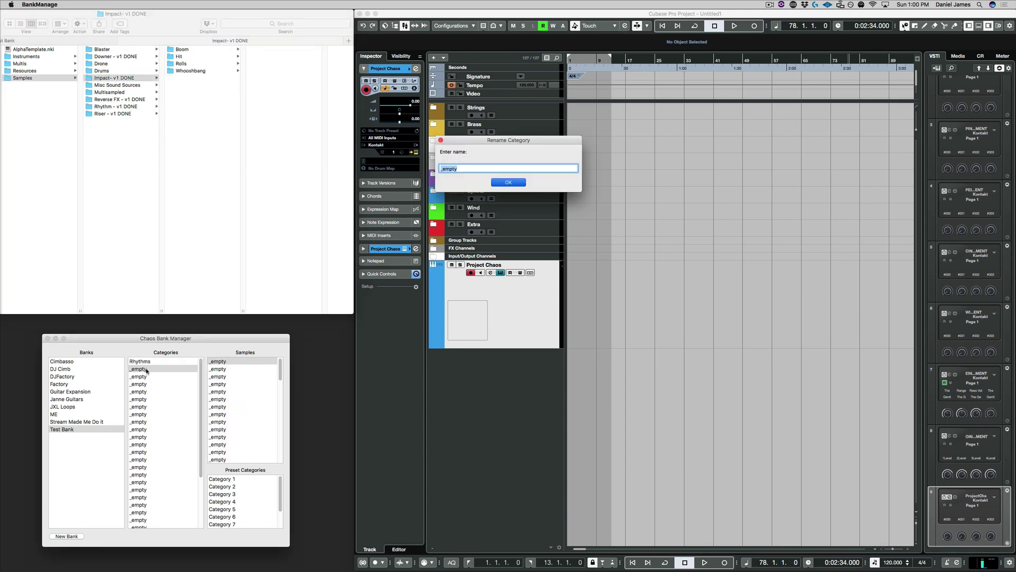
type("Imprac")
key("Return")
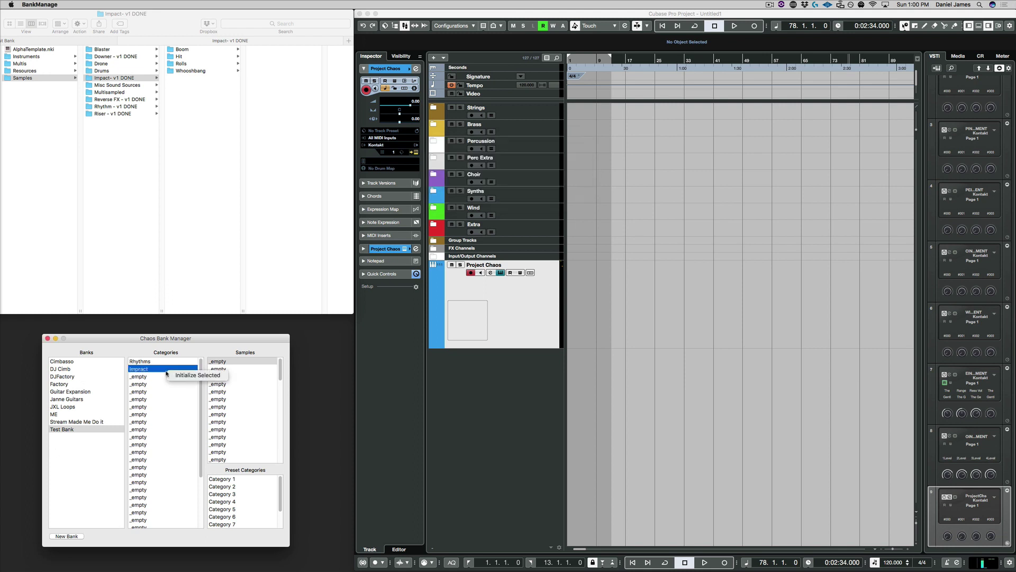
double_click(145, 371)
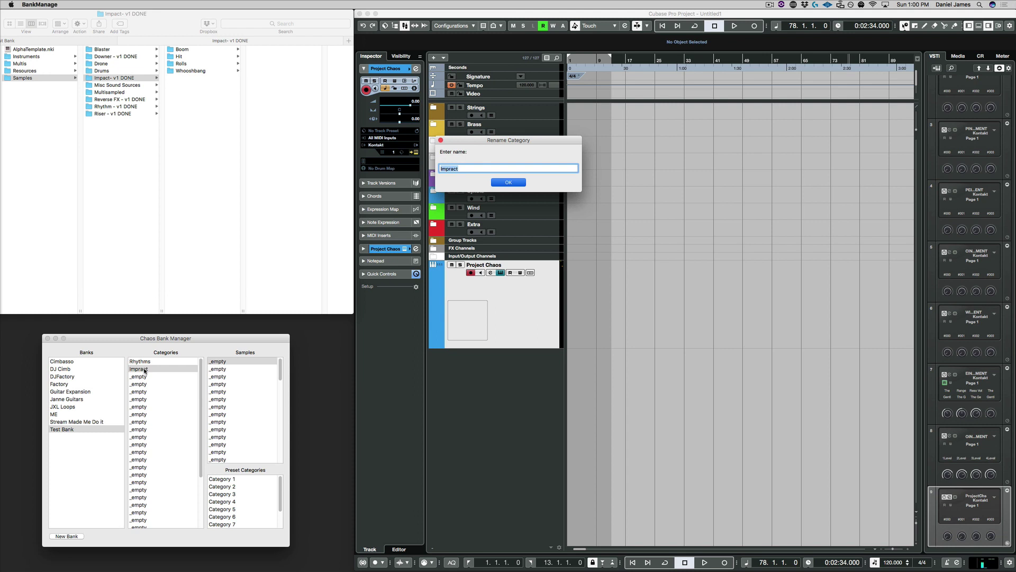
type("Impacts")
key("Return")
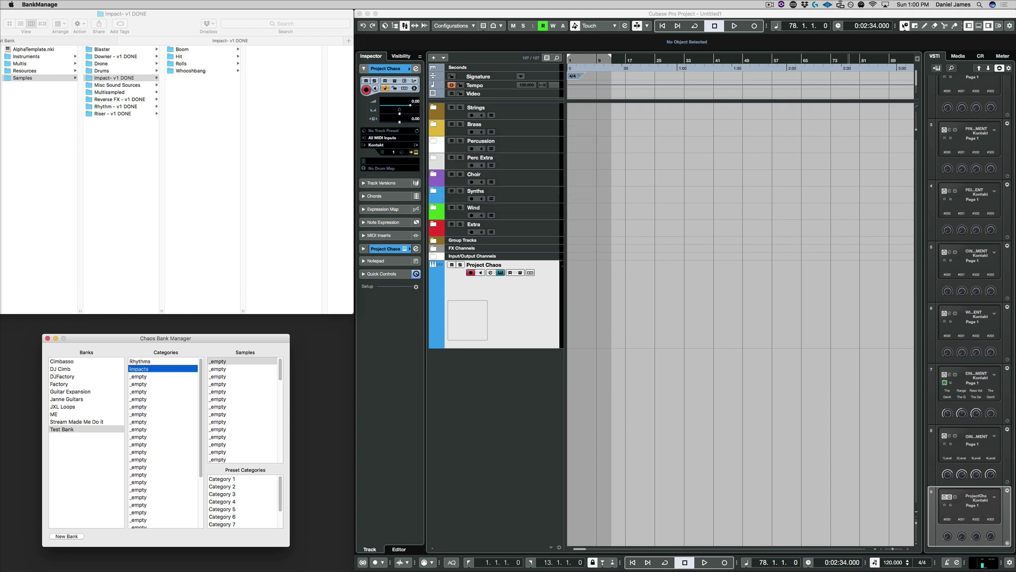
Select all Boom .wav samples and drag them into the Impacts category's Samples
left_click(196, 51)
left_click(195, 50)
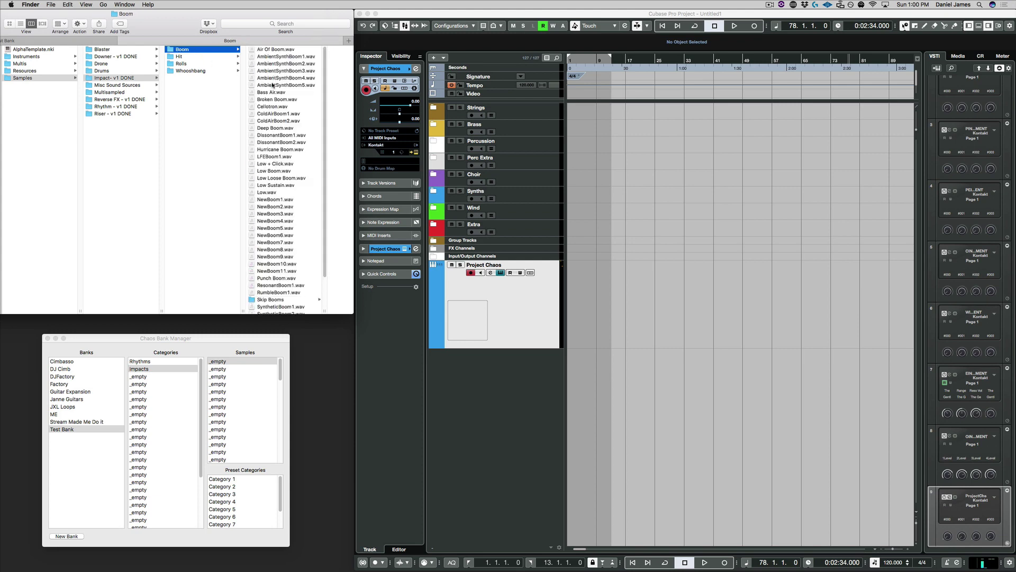
left_click(281, 292)
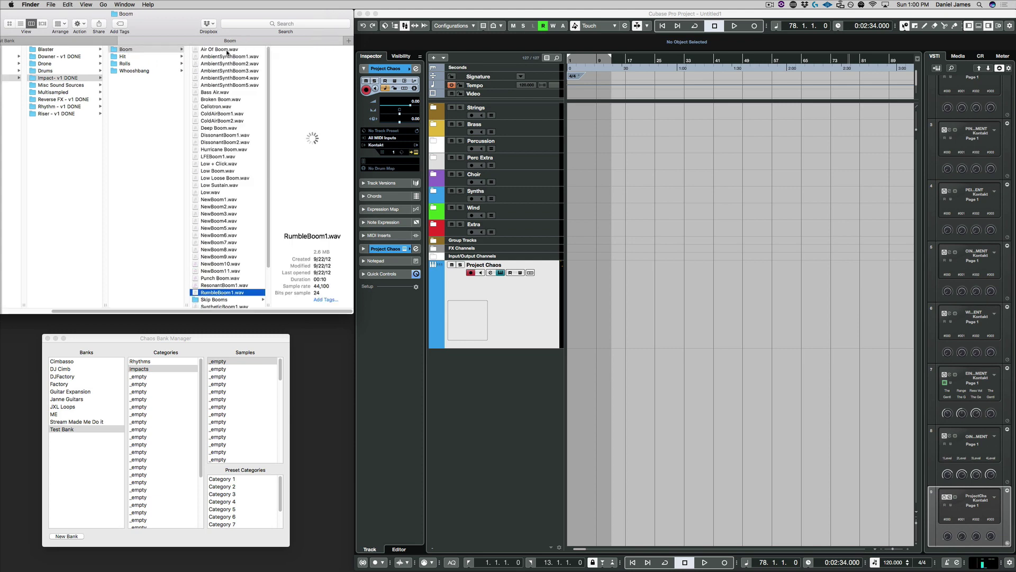
left_click(228, 50, "shift")
left_click_drag(228, 74, 234, 389)
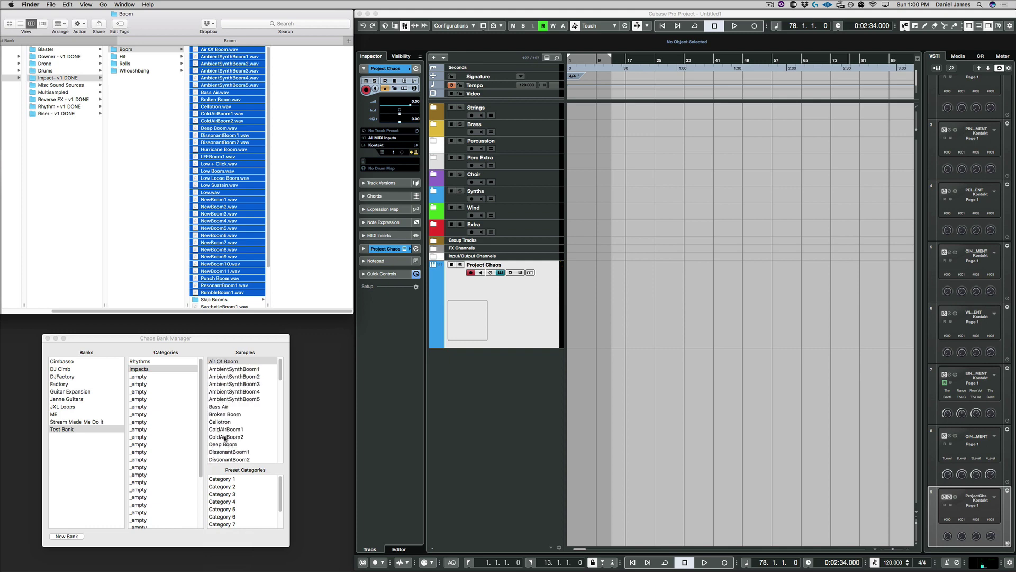
Load CHAOS - Test Bank.nki into Kontakt and set Layer 1's category to Impacts
left_click(79, 39)
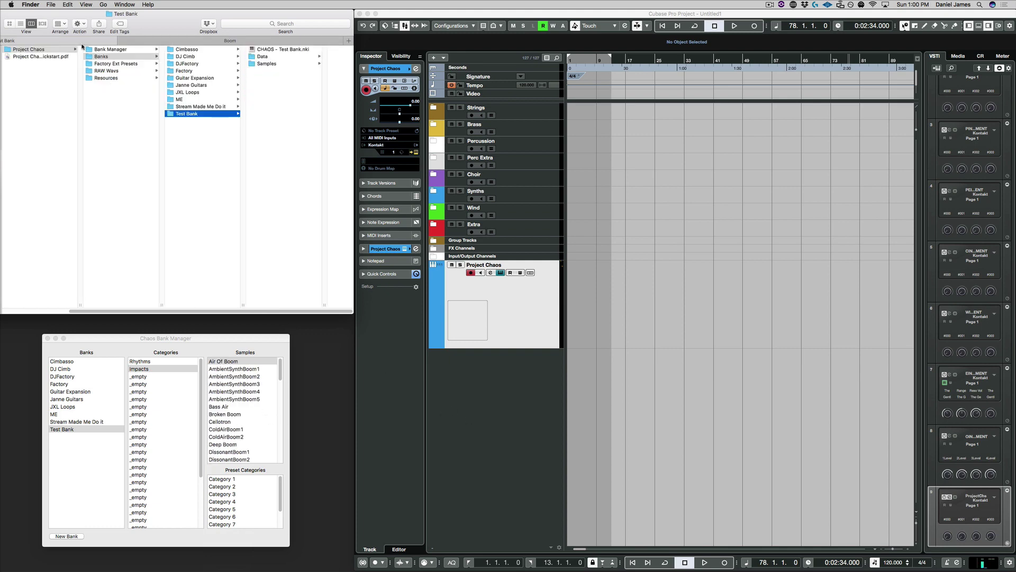
left_click(452, 379)
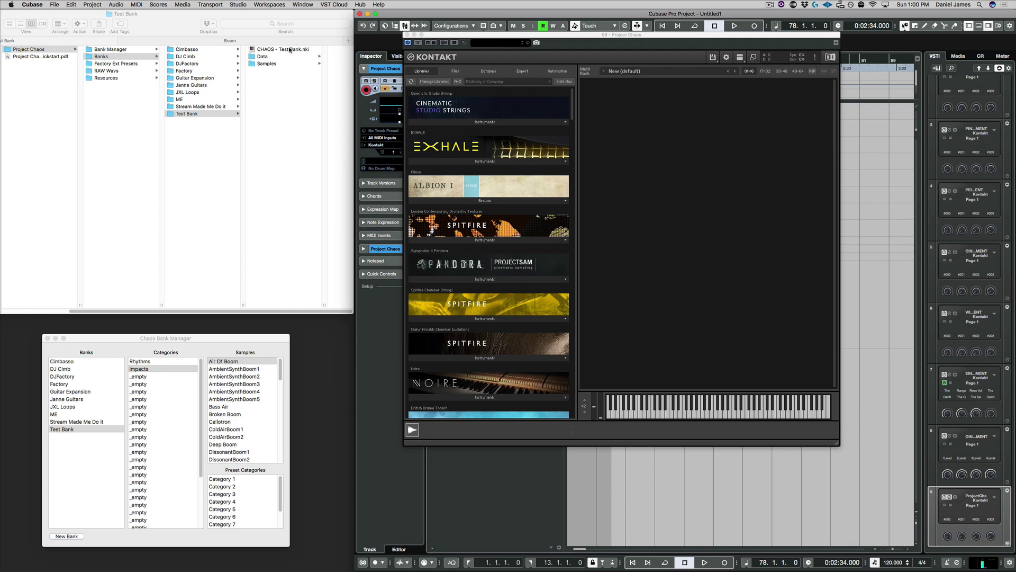
left_click_drag(288, 49, 668, 172)
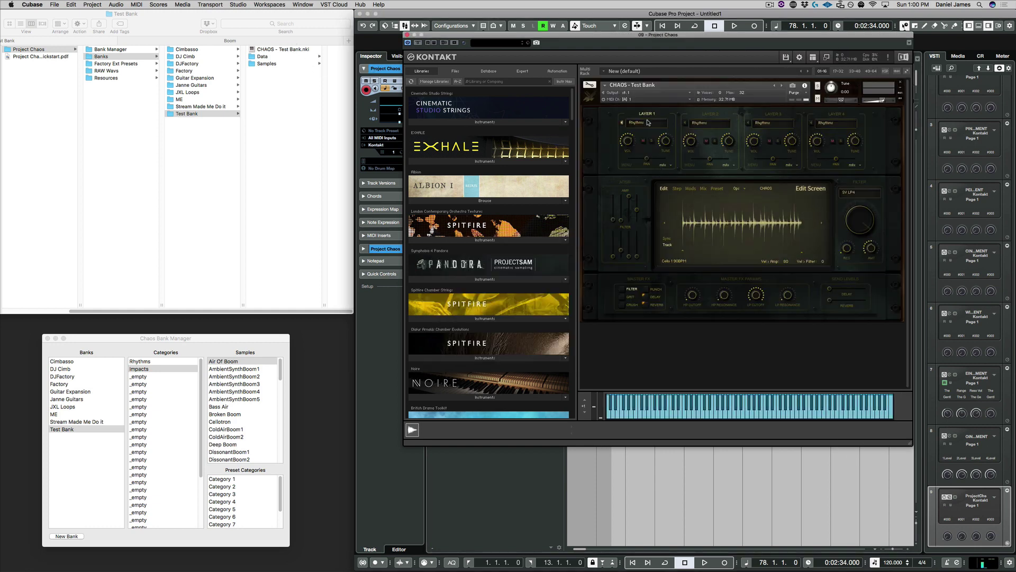
left_click(644, 123)
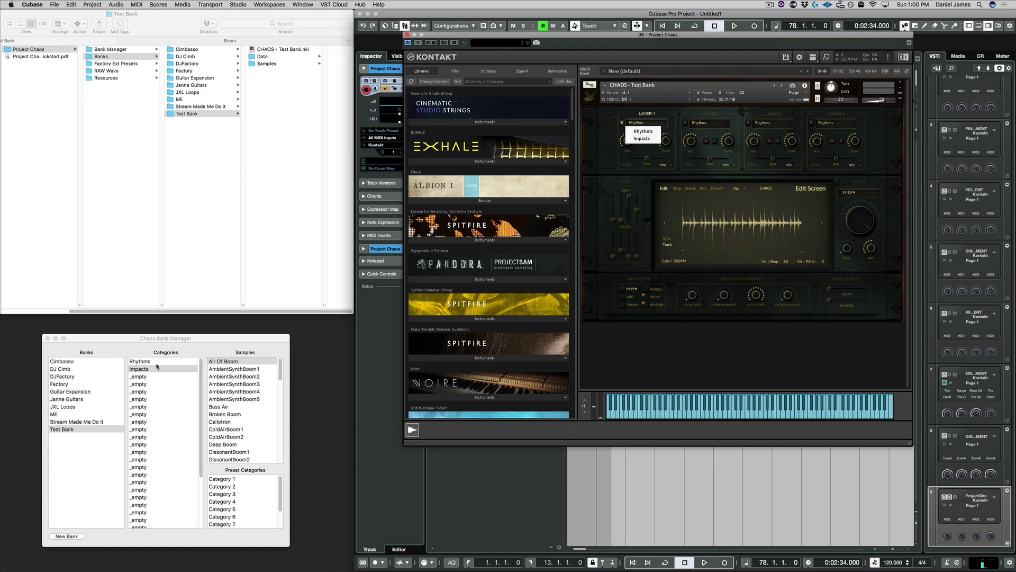
left_click(641, 139)
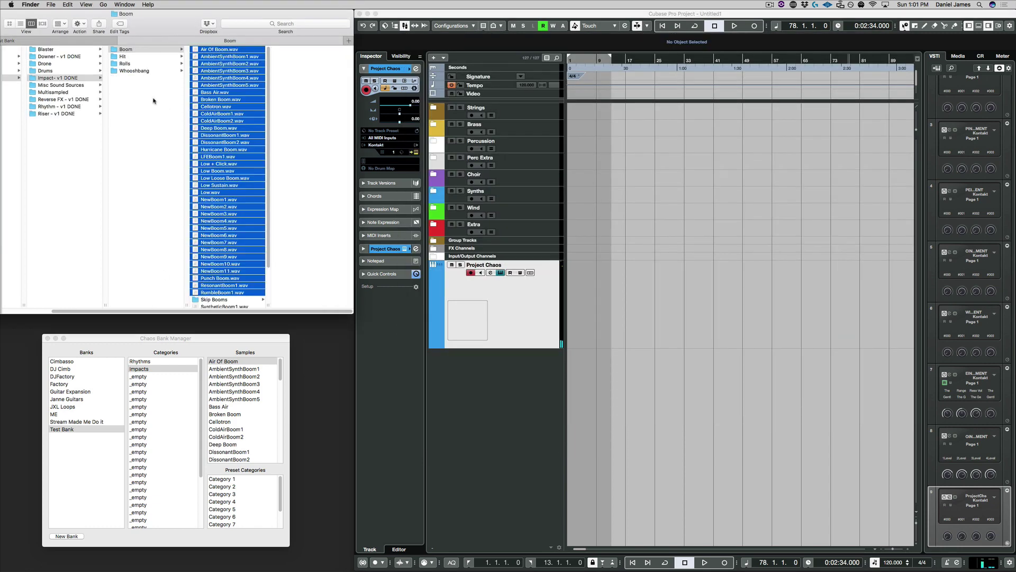
Open the Drone sample folder and rename the third empty category to 'Drones'
key("Left")
key("Left")
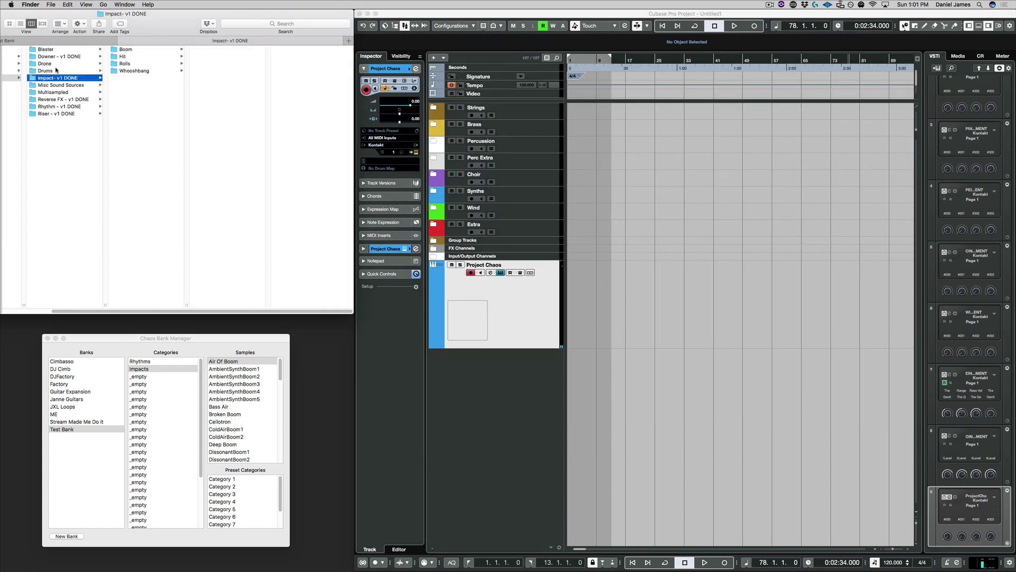
left_click(55, 64)
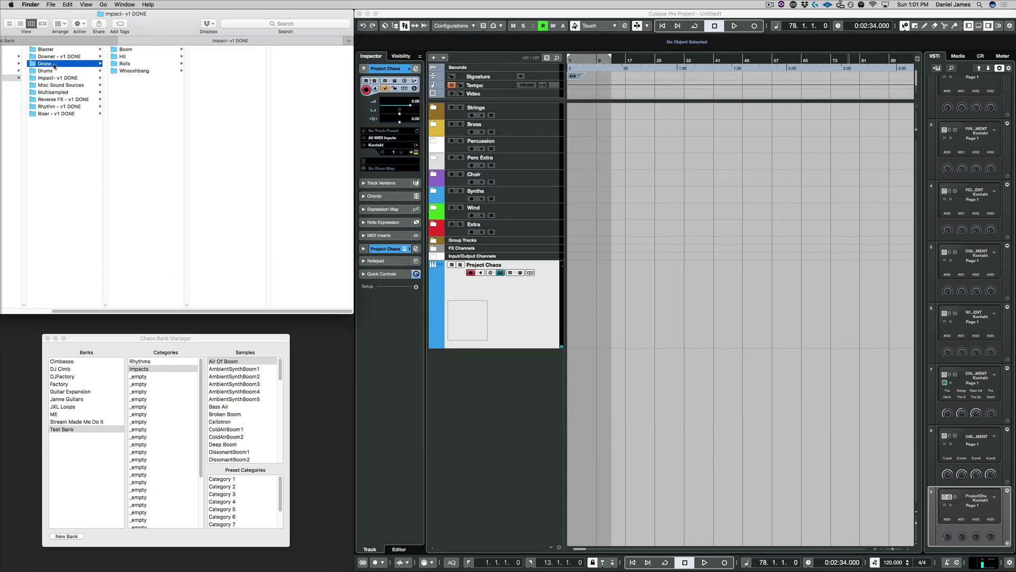
double_click(149, 376)
type("Drones")
key("Return")
Select all Drone .wav files and drag them into the Drones category's Samples
left_click(136, 248)
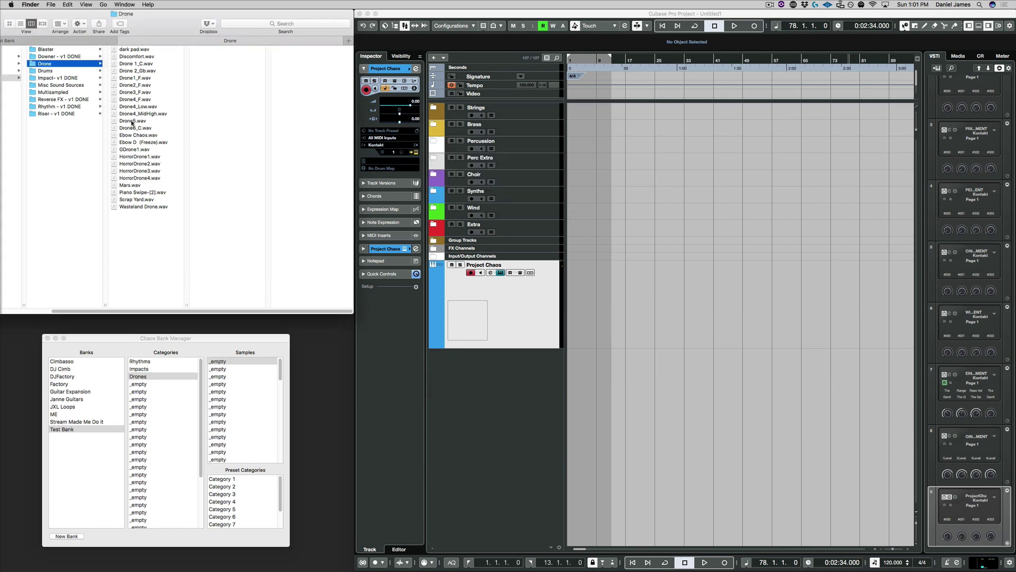
key("super+a")
left_click_drag(129, 85, 226, 399)
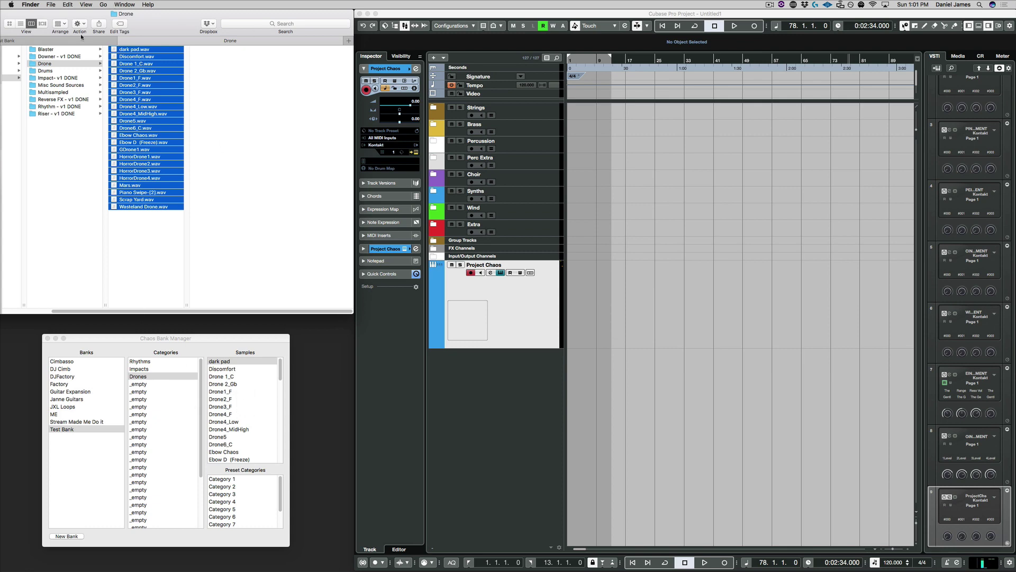
Cancel closing the Test Bank instrument and recheck Layer 1's category list
key("super+Tab")
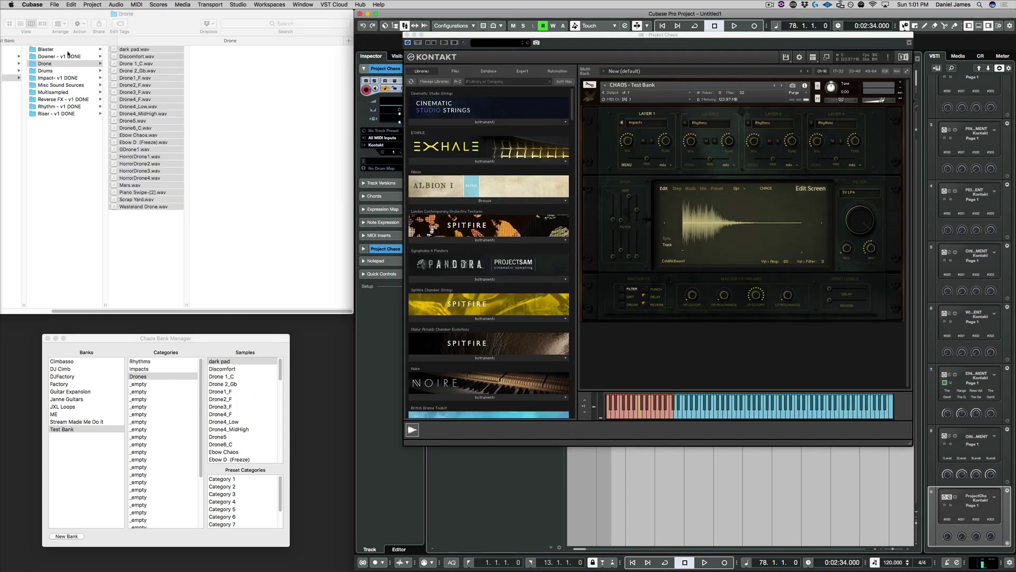
left_click(901, 83)
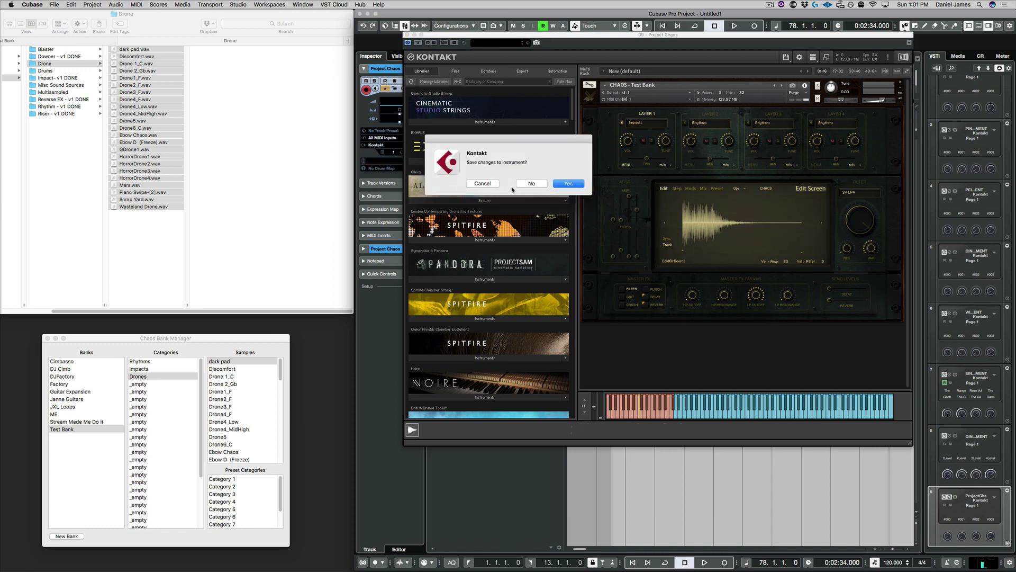
left_click(483, 183)
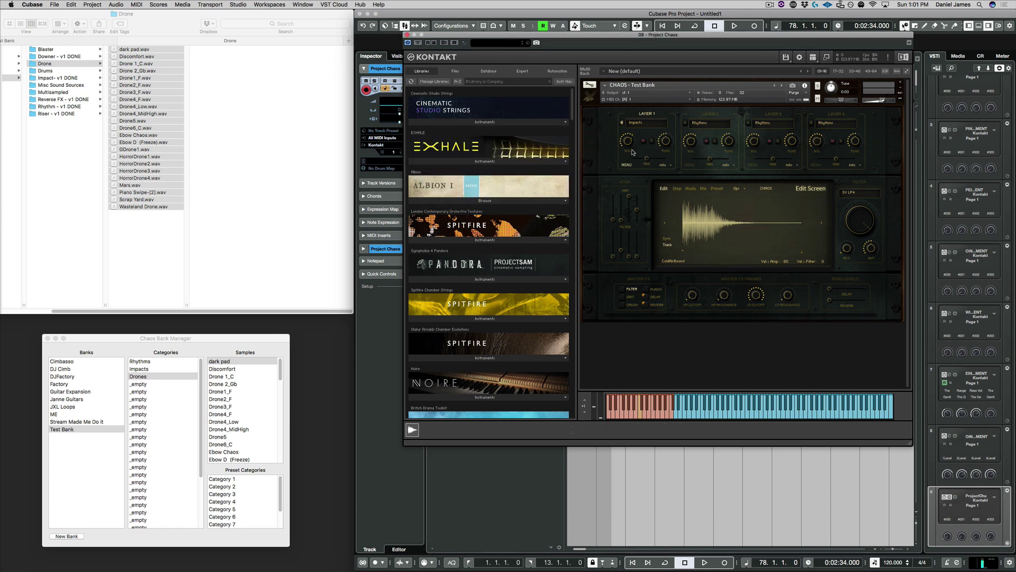
left_click(636, 123)
left_click(903, 82)
Close the Test Bank instrument without saving changes and show its folder in Finder
left_click(901, 83)
left_click(531, 183)
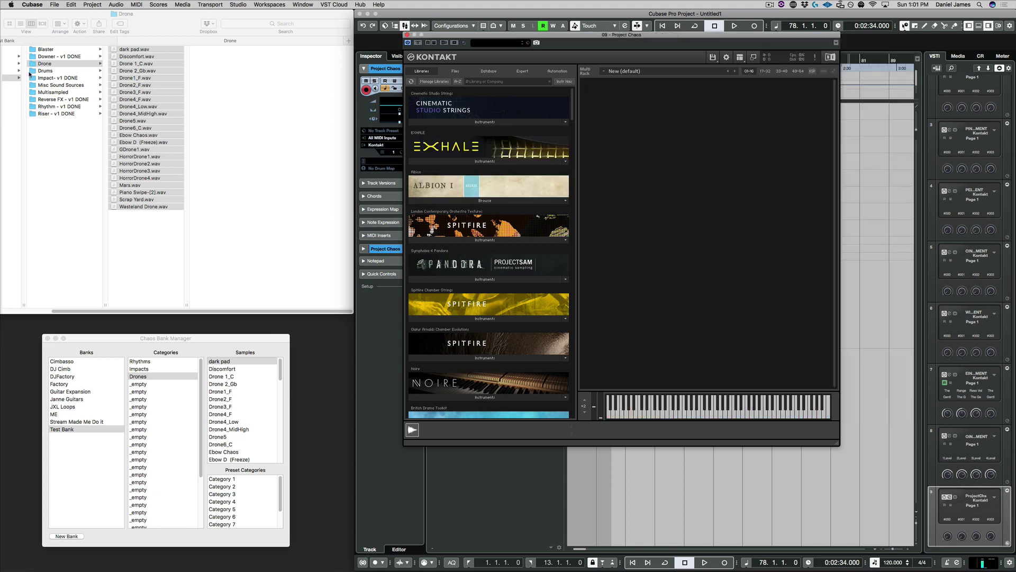
left_click(30, 42)
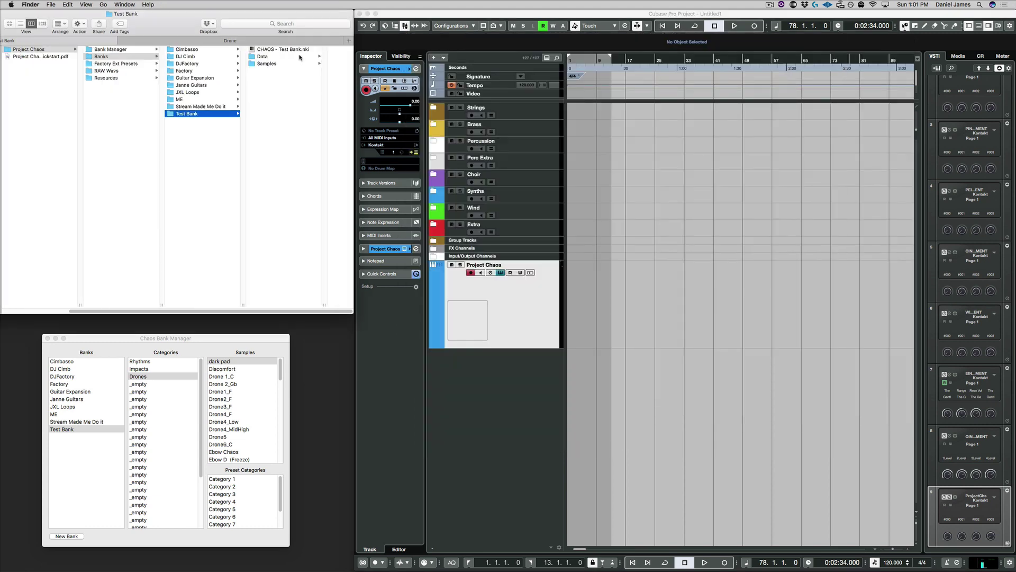
key("super+Tab")
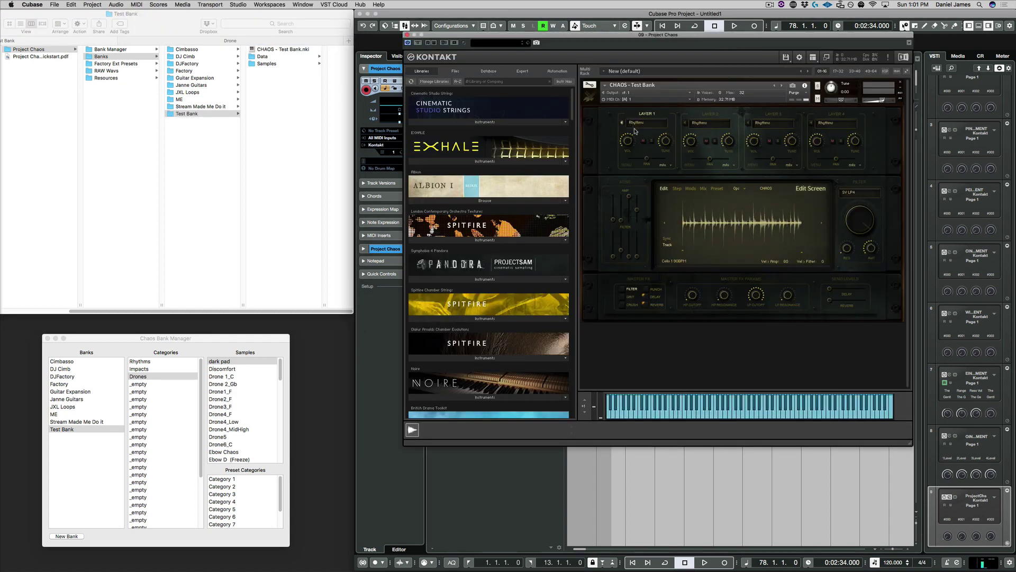
Switch Layer 1 to the Drones category and raise its pitch to 2 with the Pitch Adjuster
left_click(636, 123)
left_click(642, 147)
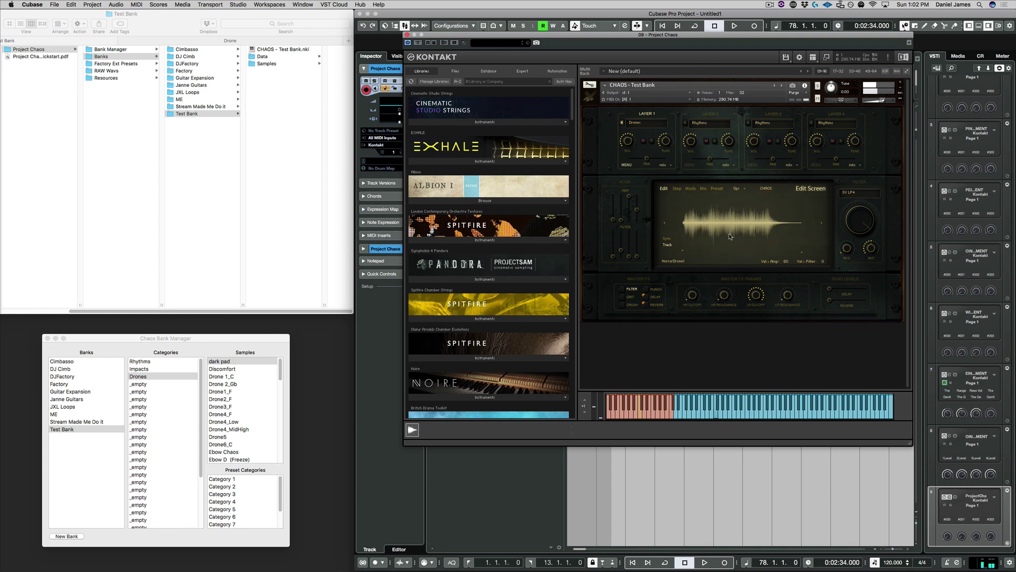
left_click(742, 190)
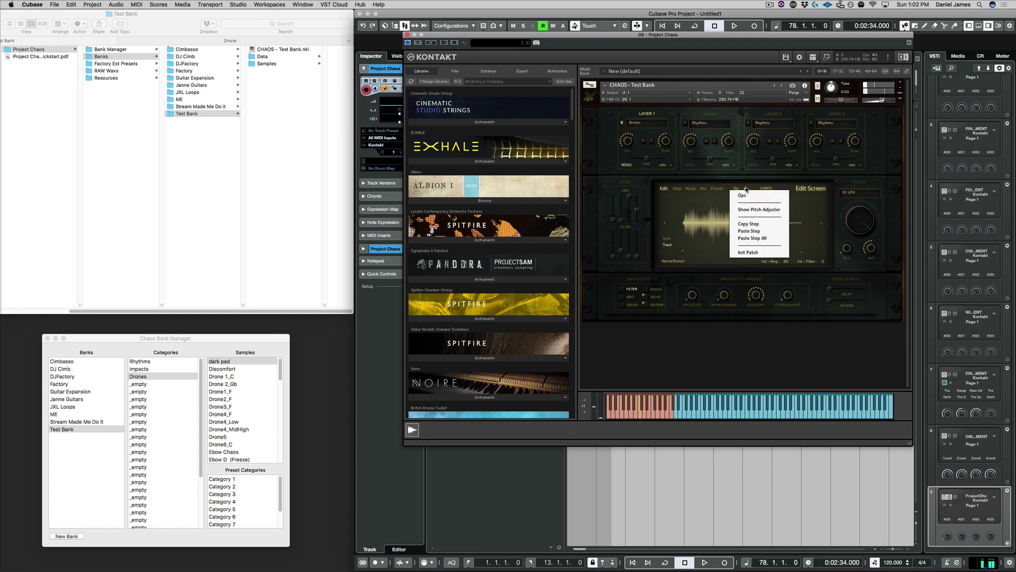
left_click(762, 210)
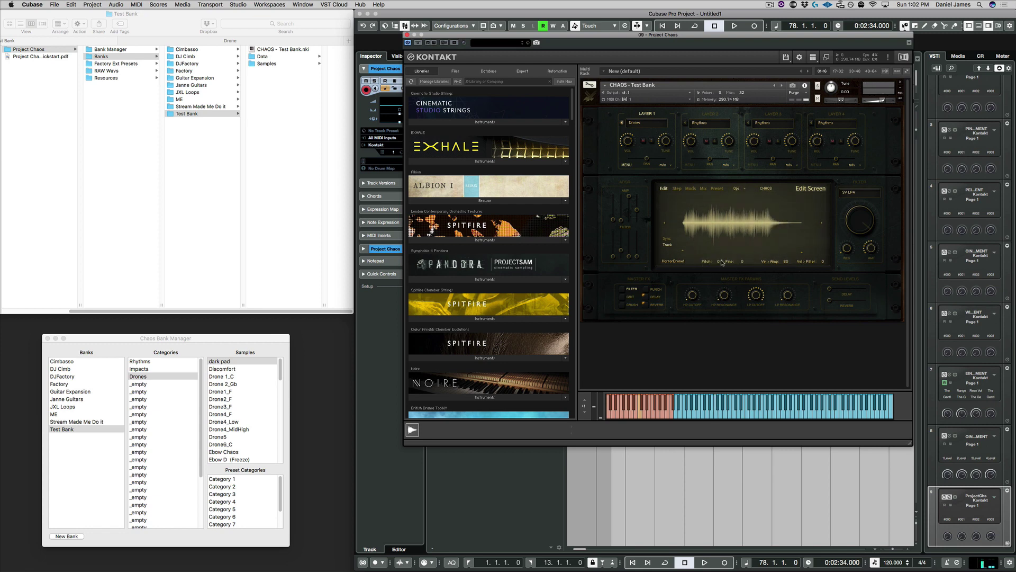
left_click_drag(720, 265, 723, 239)
Raise all 16 sequencer steps near full height, set Start, and lower step 1 slightly
left_click(678, 189)
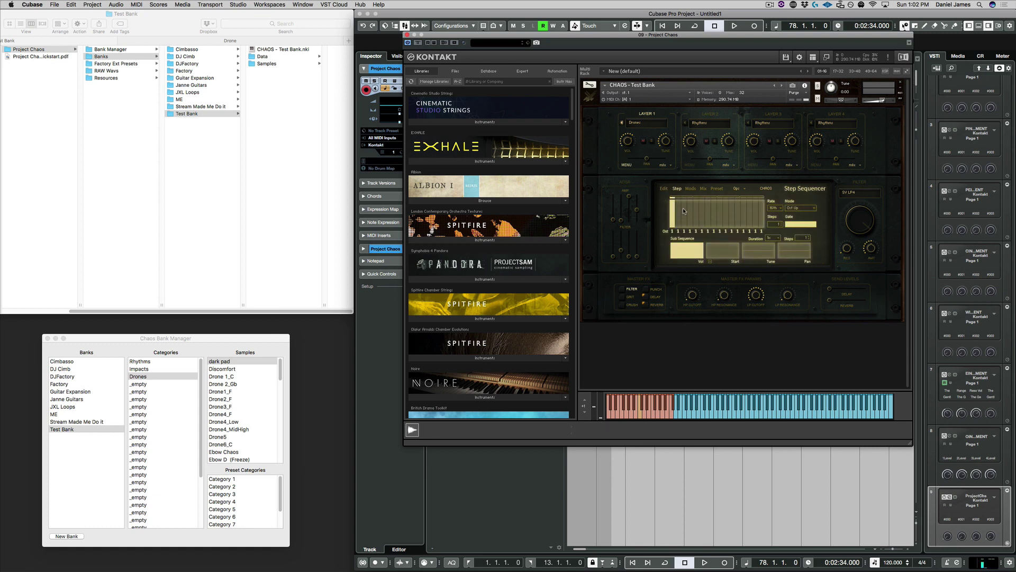
mouse_move(667, 201)
left_mouse_down()
mouse_move(764, 199)
mouse_move(776, 222)
mouse_move(771, 199)
left_mouse_up()
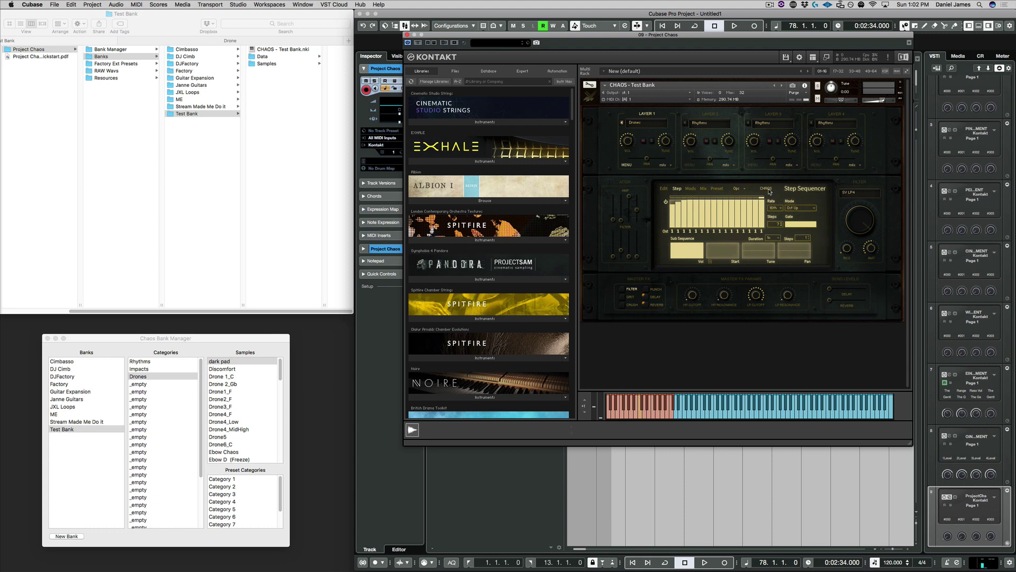
left_click(726, 255)
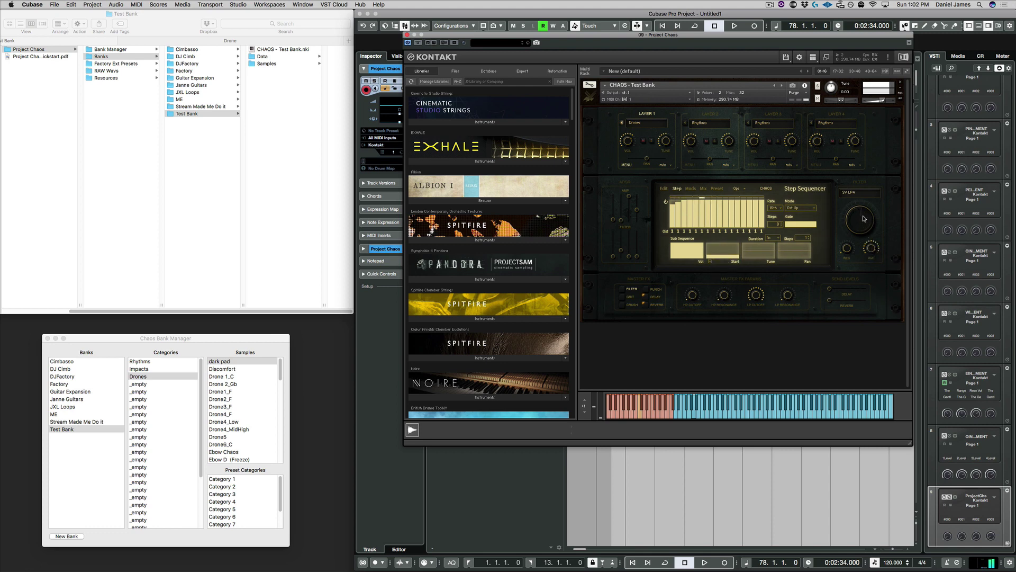
left_click(675, 208)
Increase the Master FX delay send, turn on the filter effect, and show the presets page
left_click(654, 297)
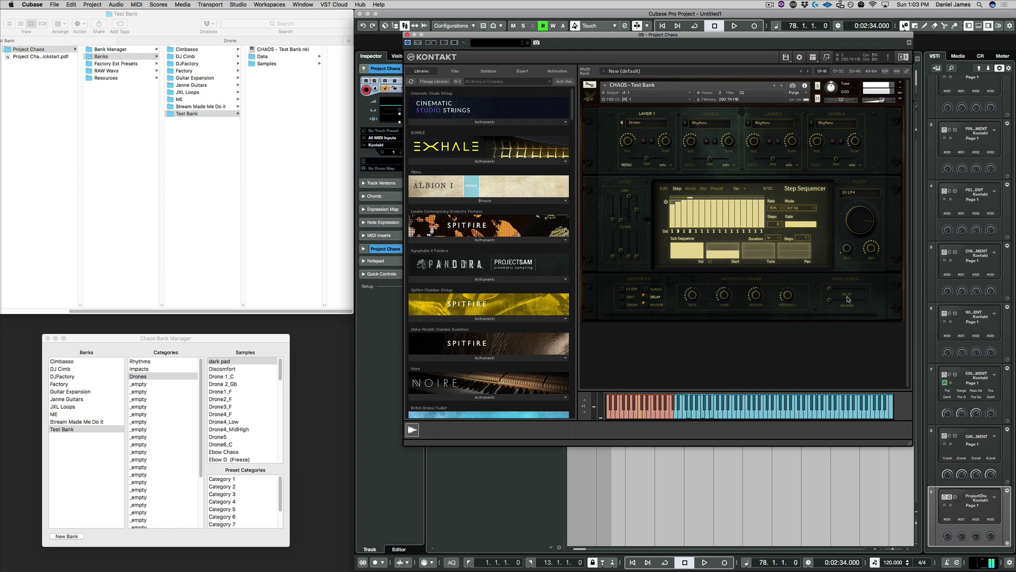
left_click_drag(878, 293, 857, 302)
left_click(623, 297)
left_click(620, 288)
left_click(630, 289)
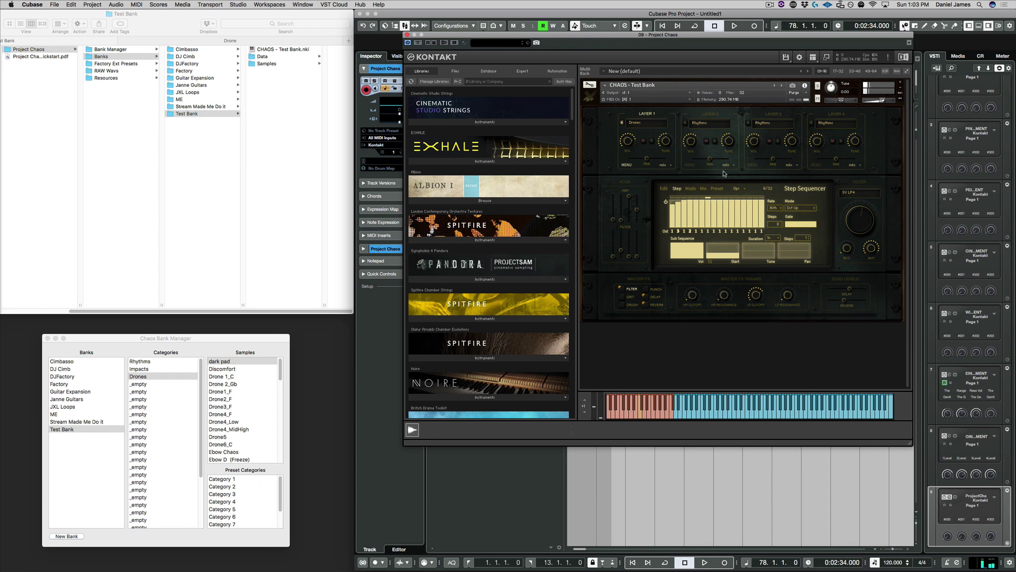
left_click(717, 188)
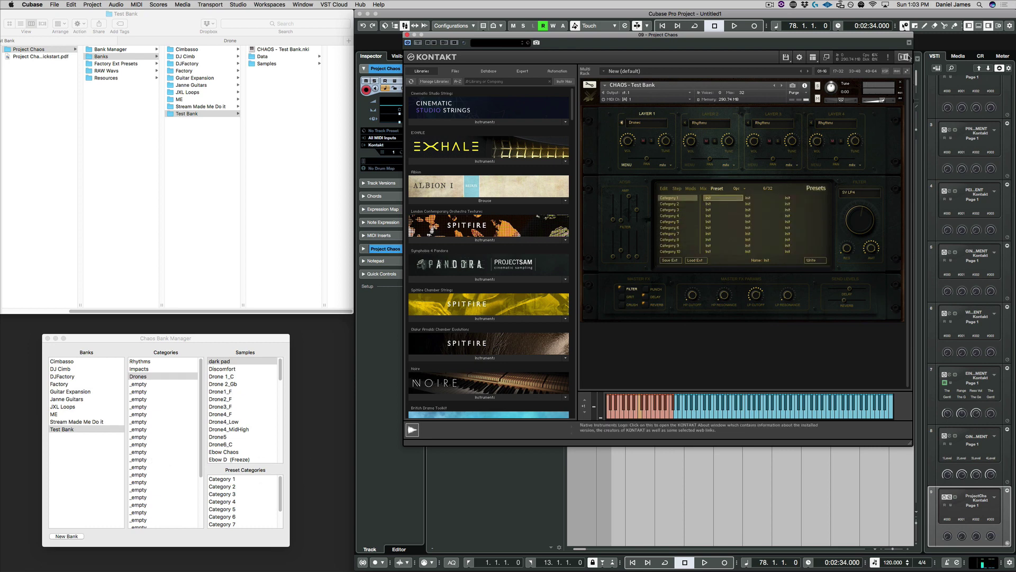
Unload the CHAOS instrument without saving and rename Category 1 to Dark Presets
left_click(900, 83)
left_click(531, 183)
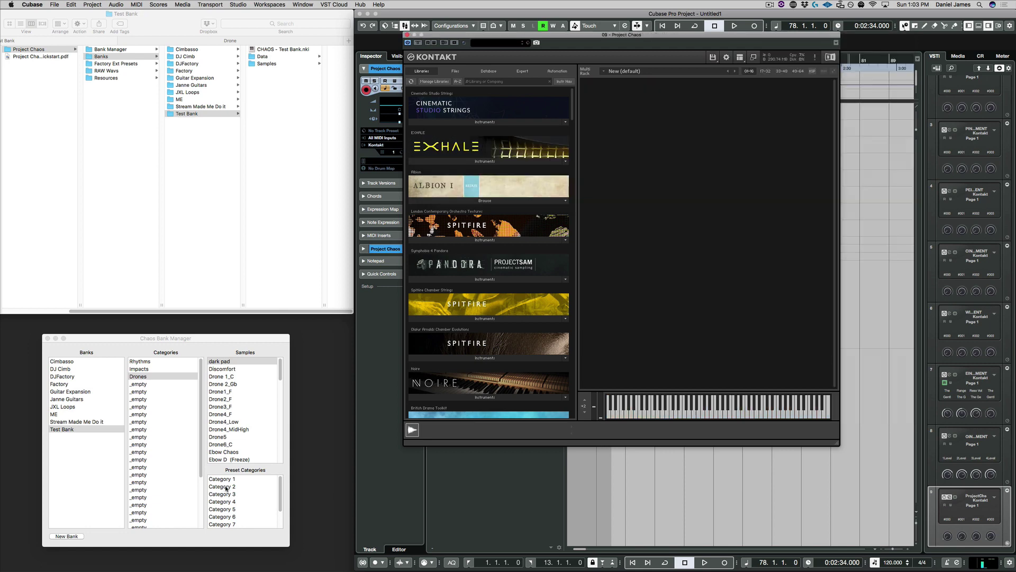
double_click(221, 479)
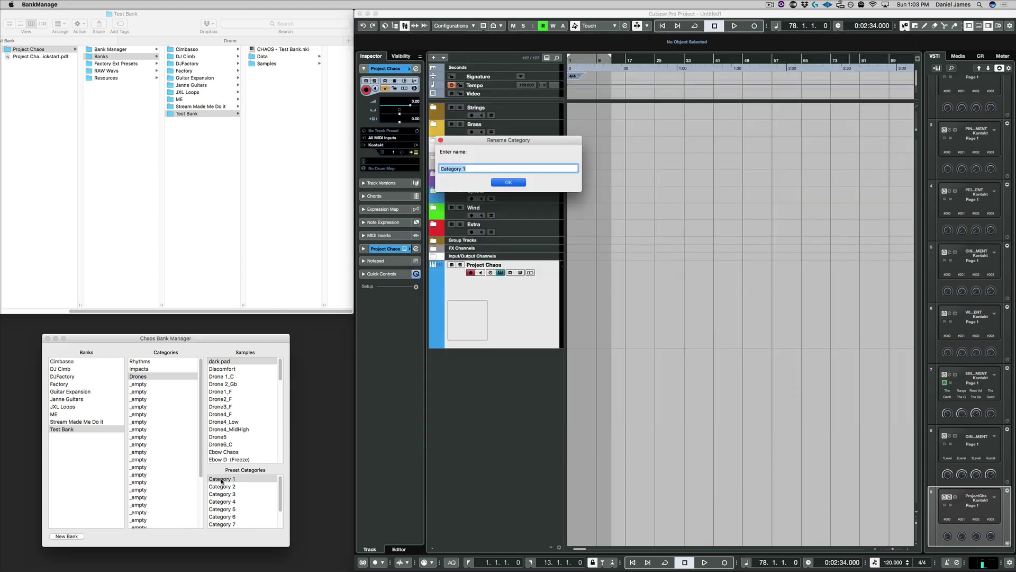
type("Dark Presets")
key("Return")
Rename Category 2 to Rhythmic Presets, with Kontakt back in front
double_click(234, 487)
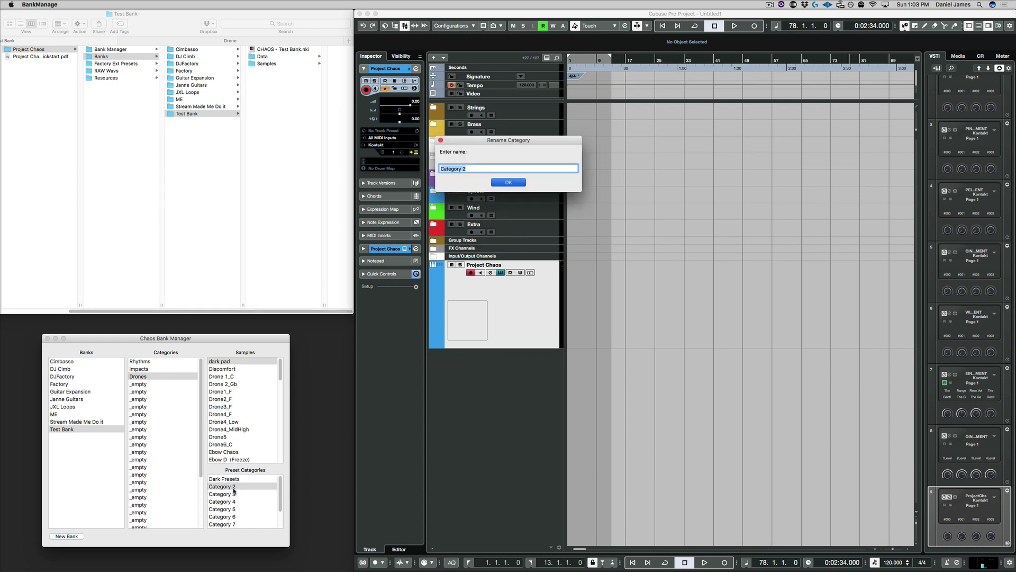
type("Rhythmic Presets")
key("Return")
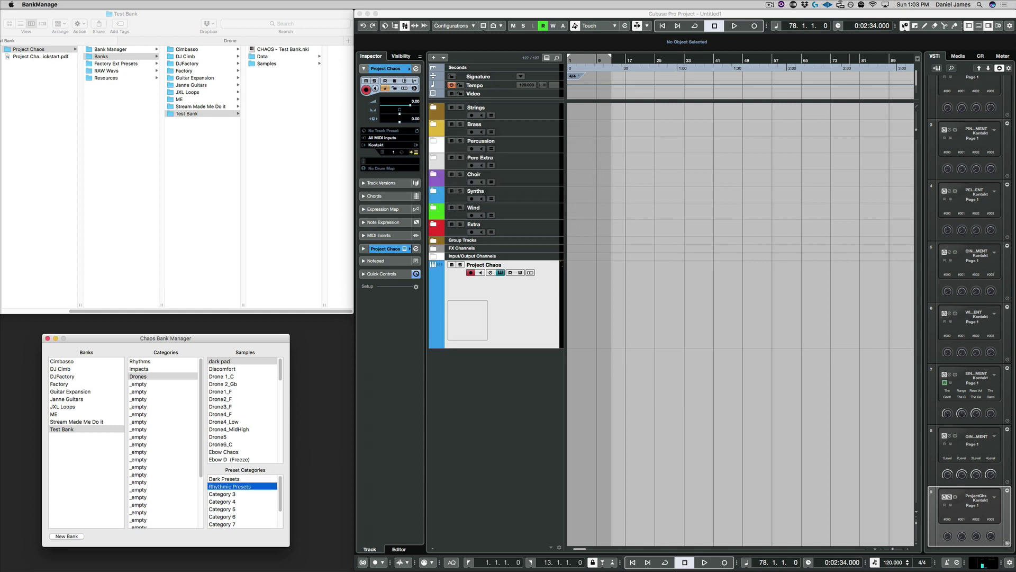
left_click(443, 478)
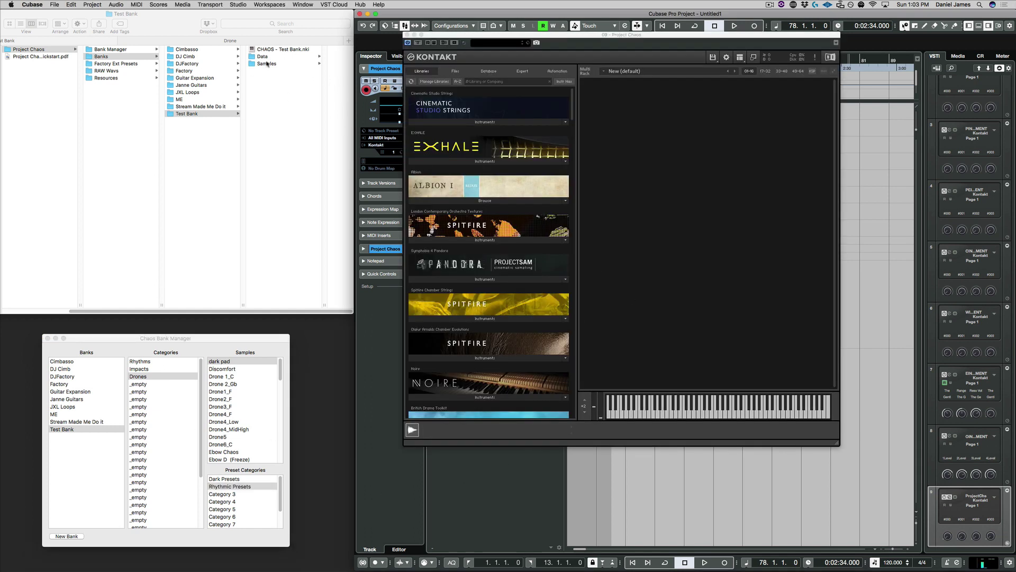
Reload CHAOS - Test Bank.nki, check the renamed preset categories, and set the sequencer to 8 steps
left_click_drag(263, 51, 669, 294)
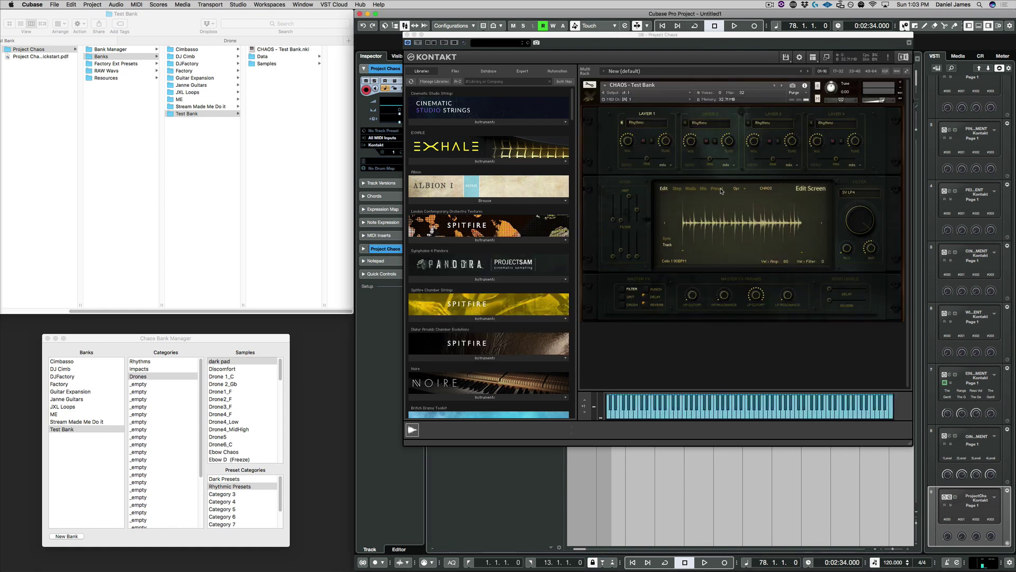
left_click(719, 190)
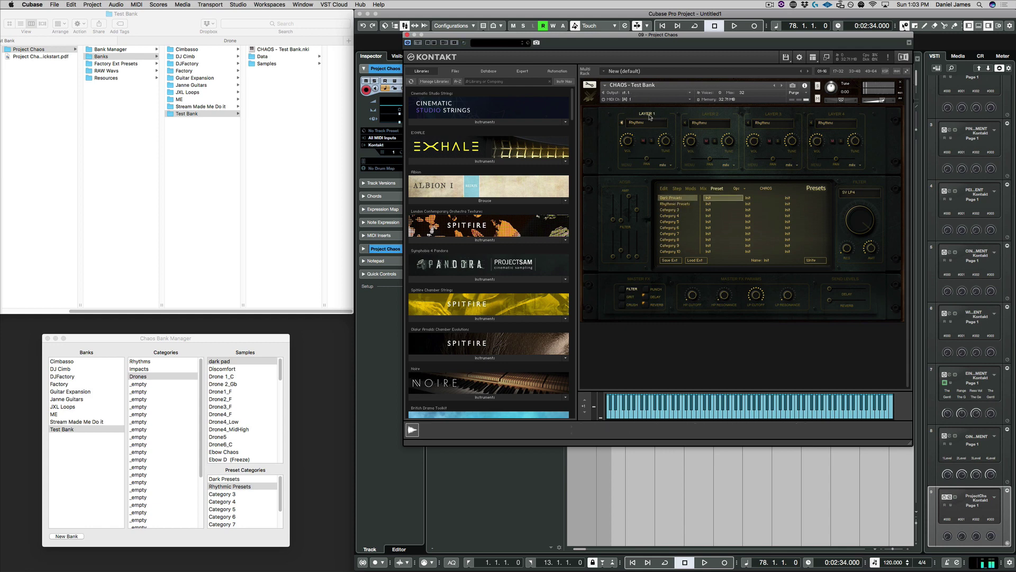
left_click(665, 190)
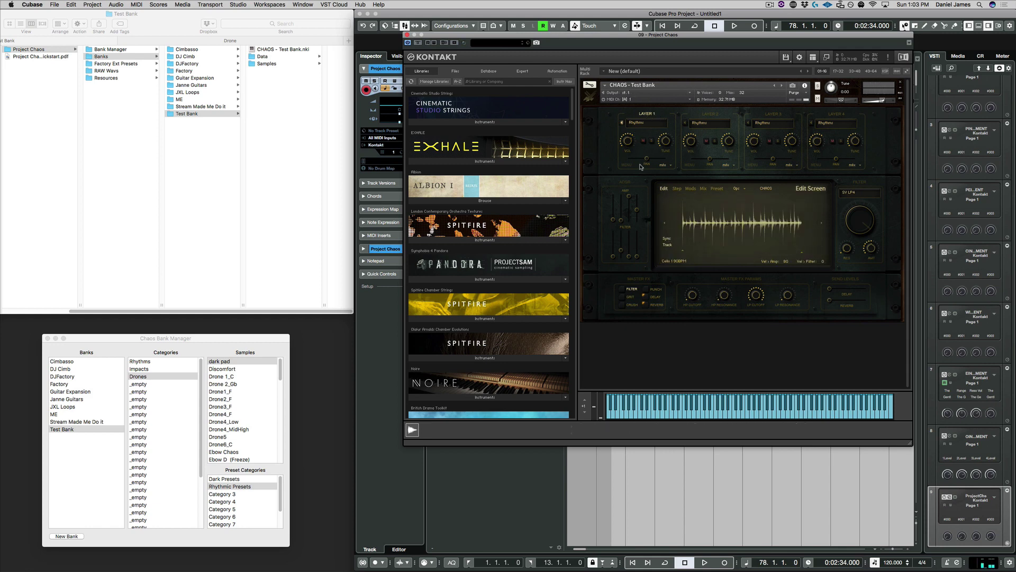
left_click(672, 190)
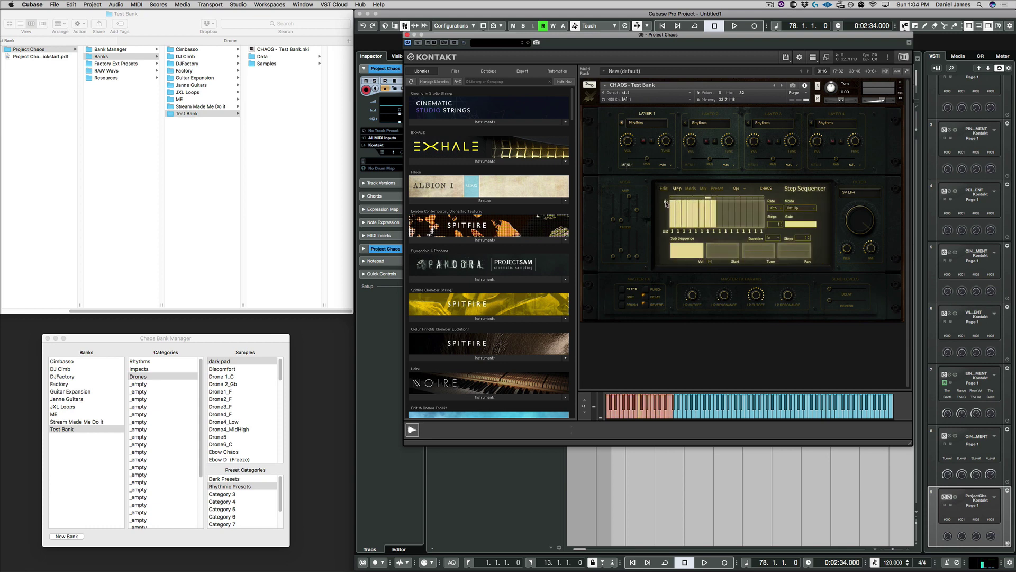
left_click_drag(776, 223, 773, 194)
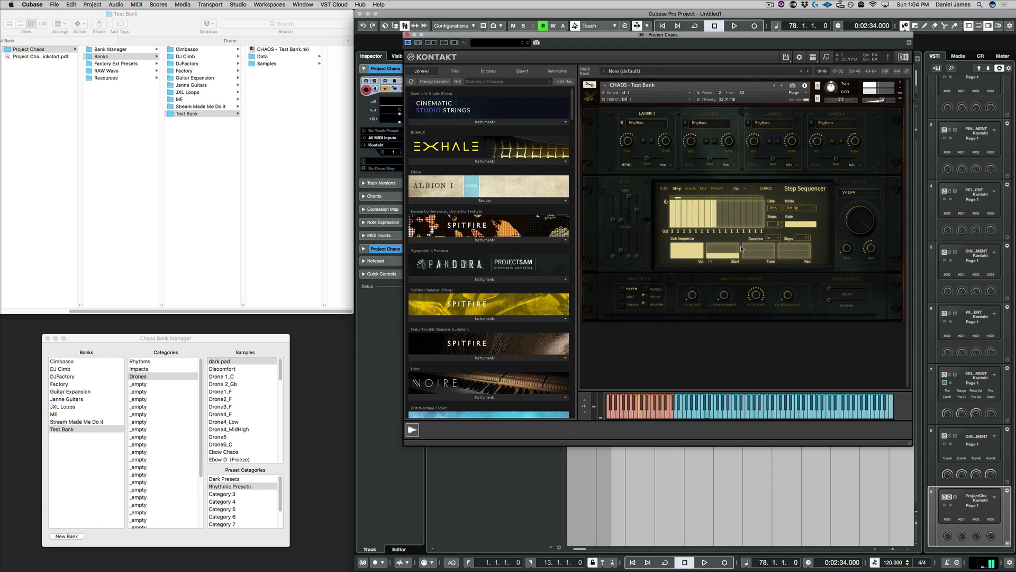
left_click(717, 189)
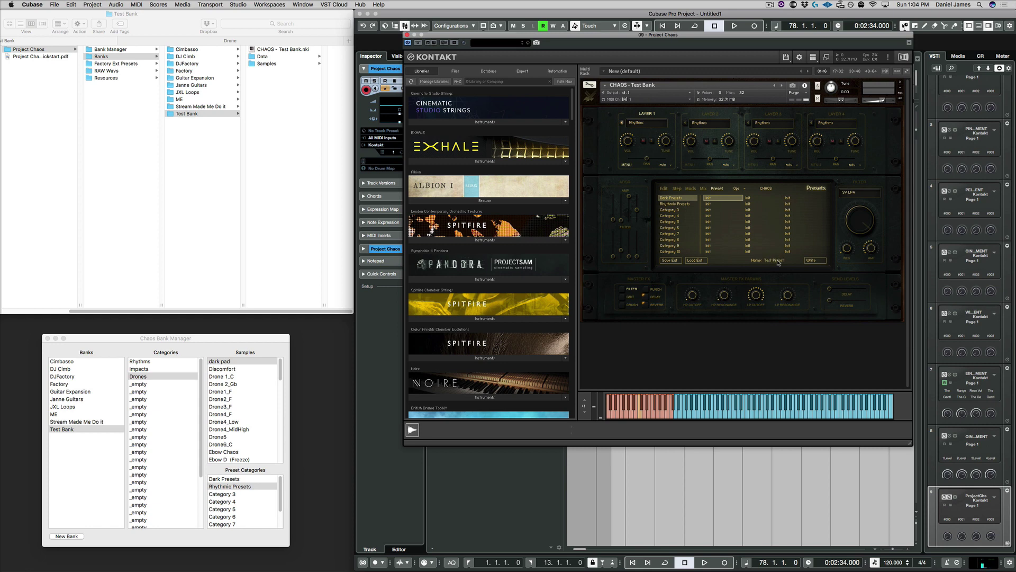
Write and load Test Preset, then unload without saving and reload to check it remains listed
left_click(811, 260)
left_click(719, 199)
left_click(901, 83)
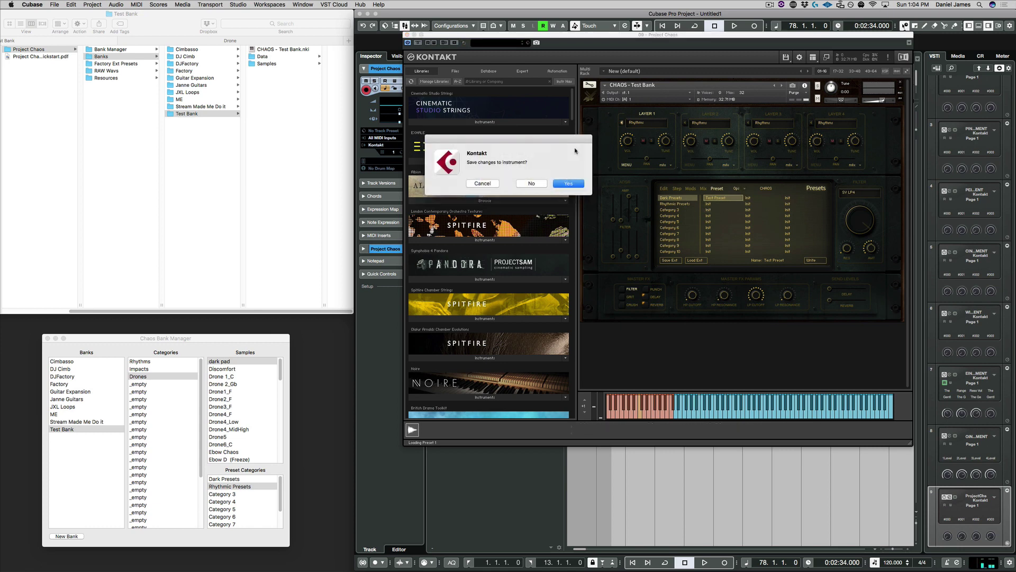
left_click(532, 184)
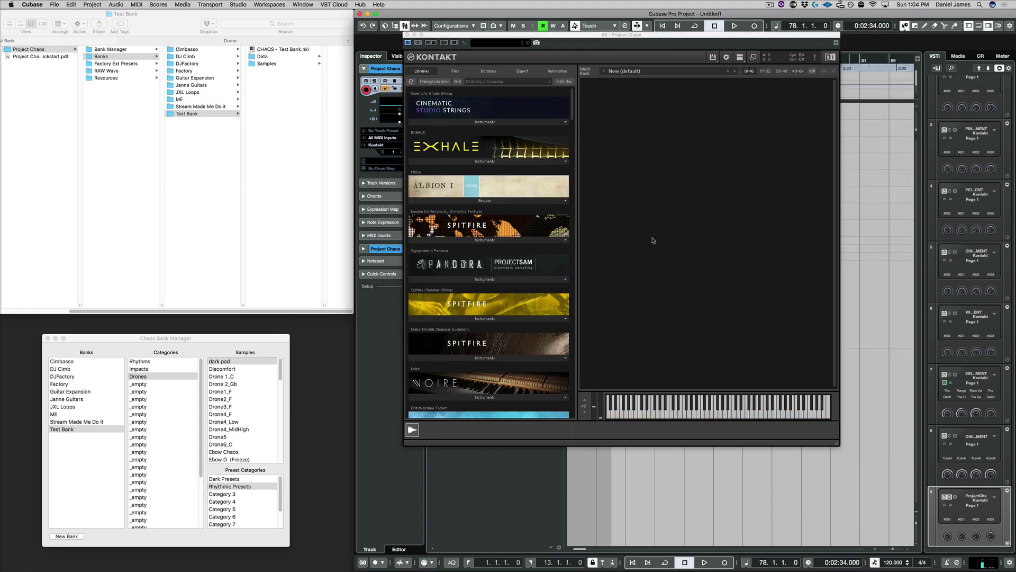
left_click(715, 189)
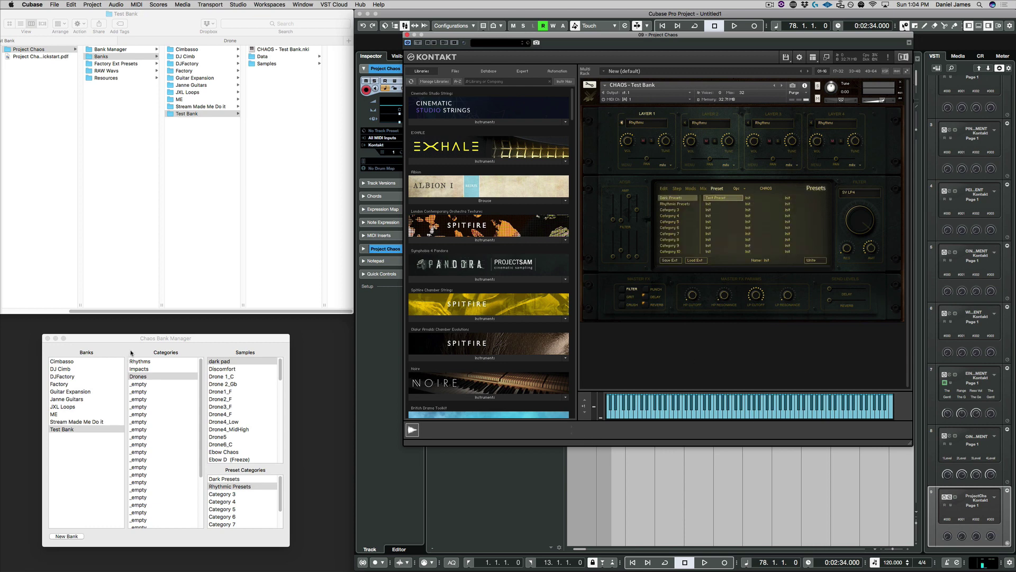
left_click_drag(140, 340, 137, 341)
Change Layer 1's category from Rhythms to Impacts and select Layer 2 to inspect its sample
left_click(466, 427)
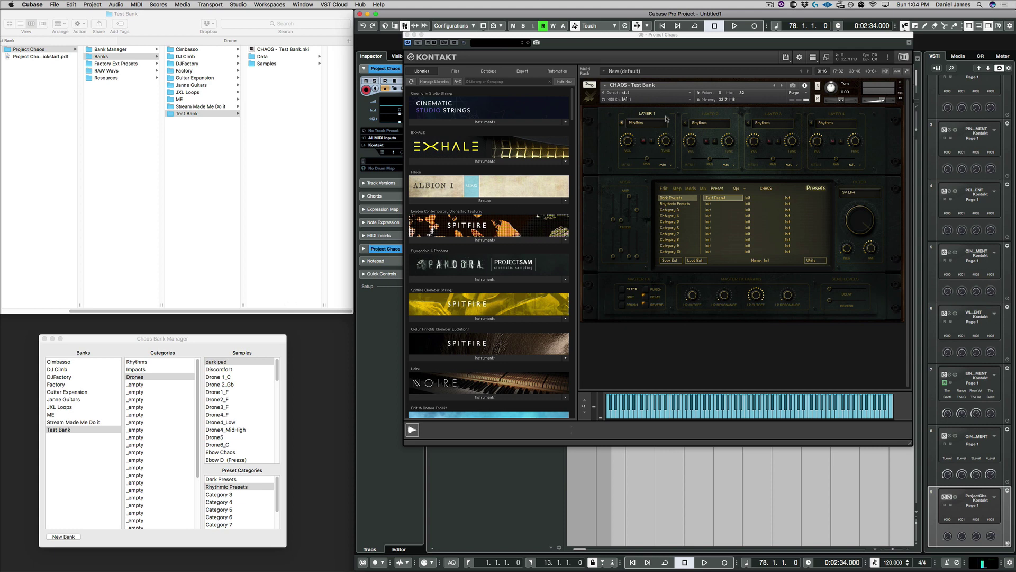
left_click(648, 123)
left_click(649, 140)
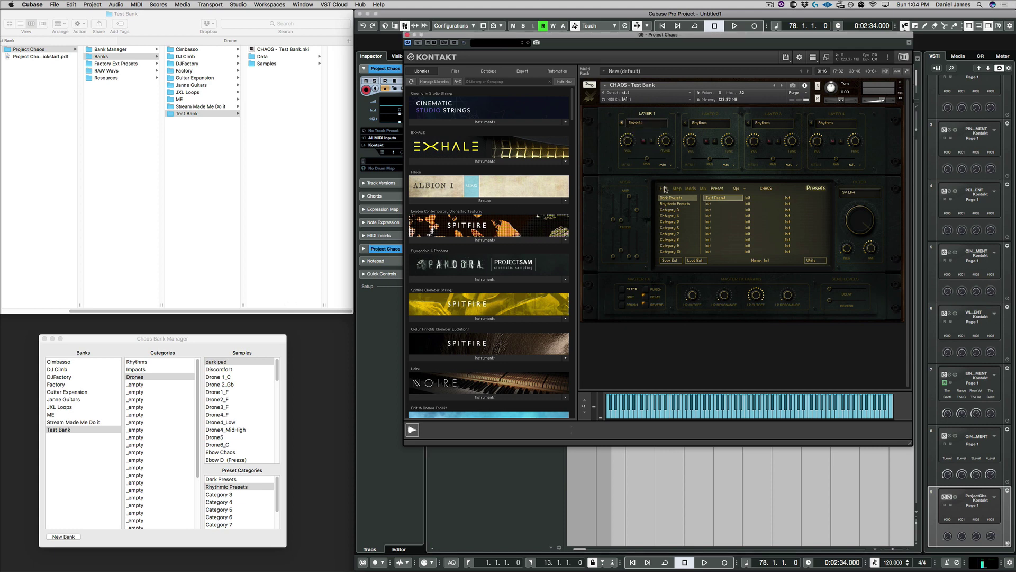
left_click(665, 188)
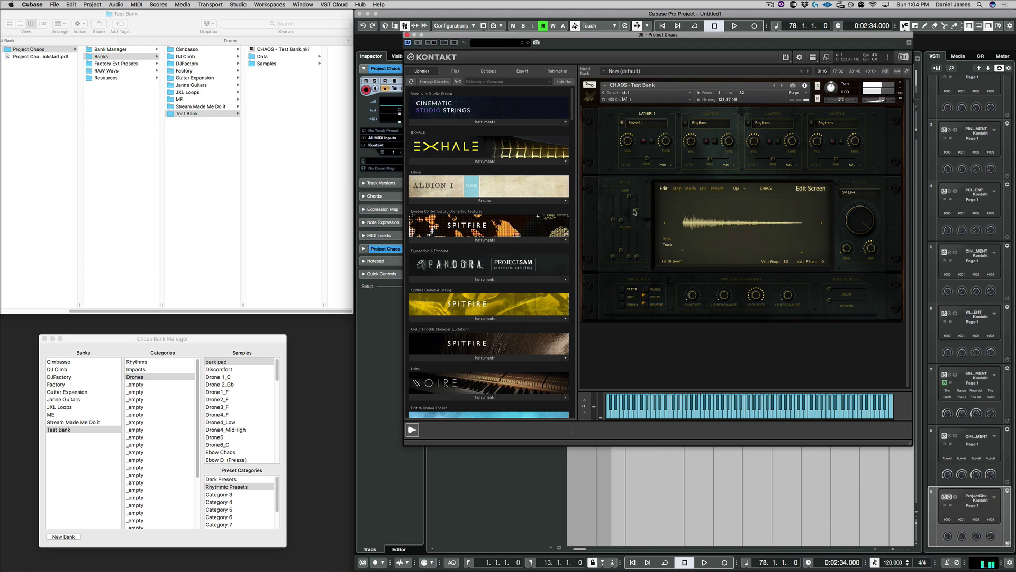
left_click(676, 189)
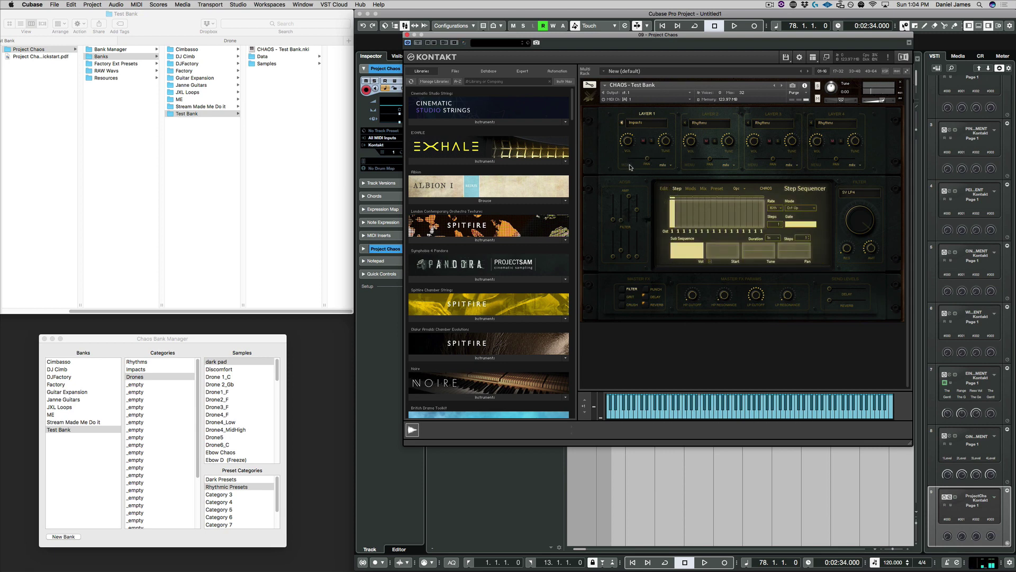
left_click(664, 189)
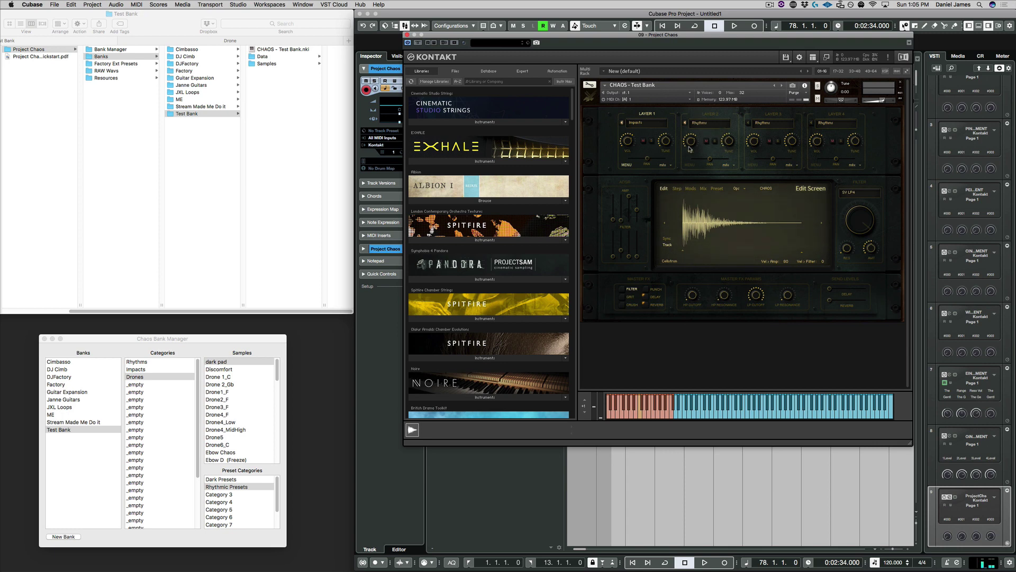
left_click(708, 115)
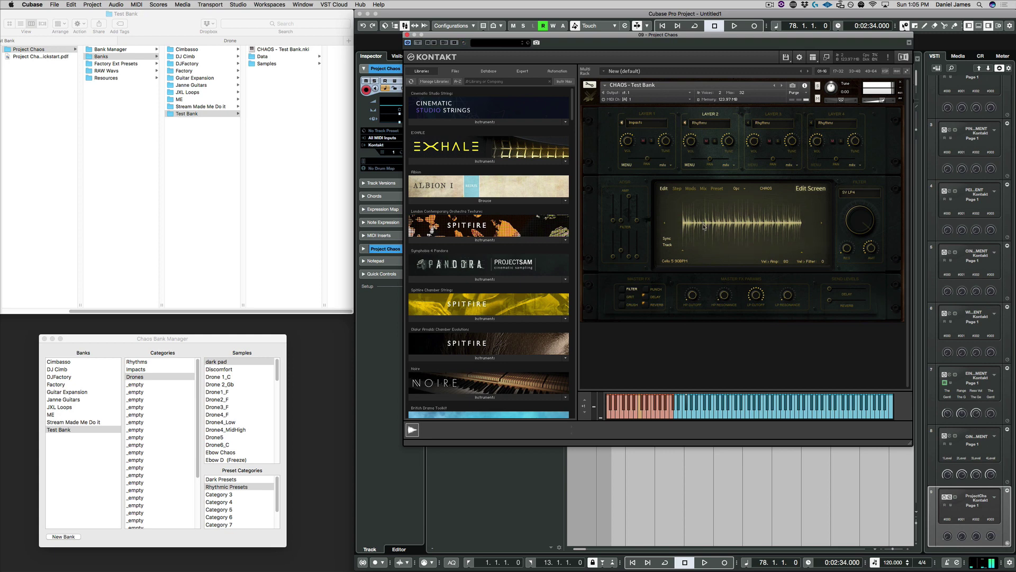
Set Layer 3 to Drones, raise sequencer steps 1–8 to full height, and adjust the sub-sequence Start
left_click(749, 126)
left_click(768, 147)
left_click(677, 189)
left_click_drag(671, 200, 717, 199)
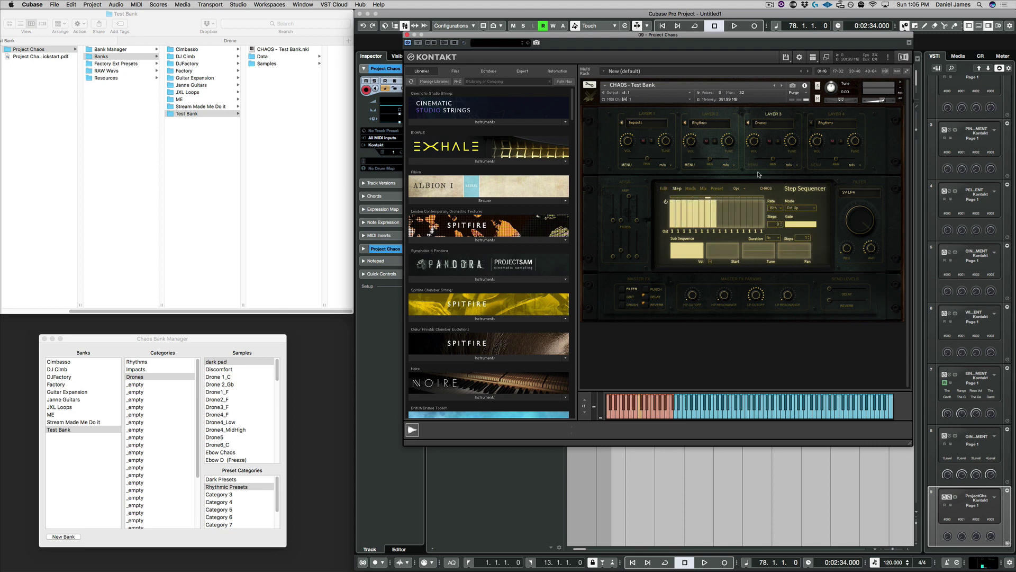
left_click(724, 248)
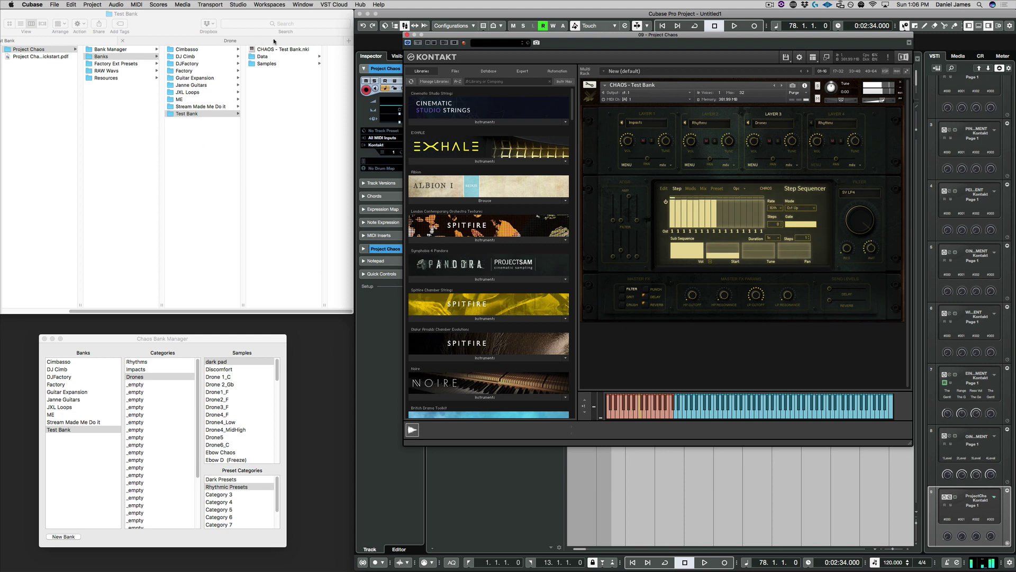
left_click(650, 122)
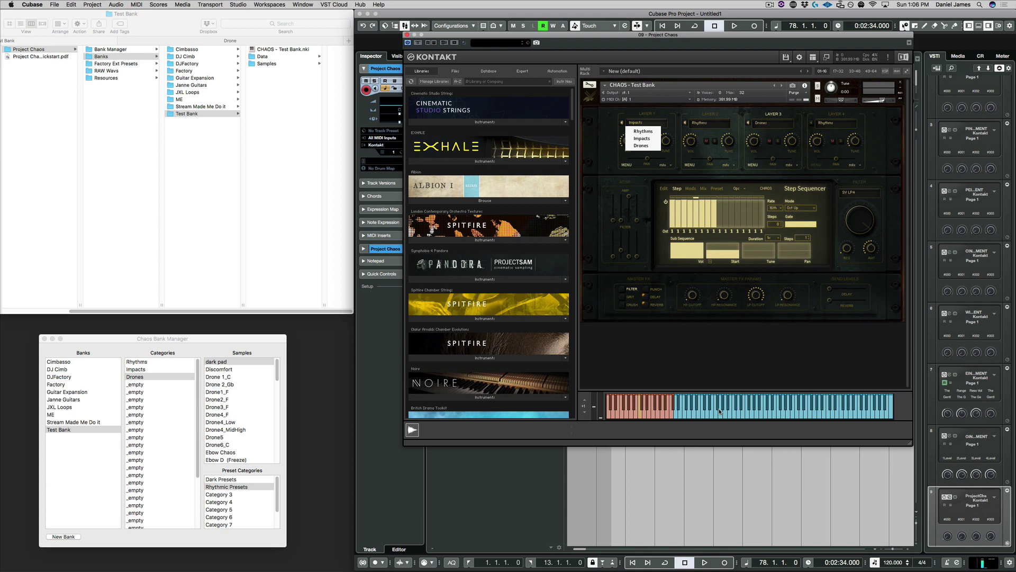
Max out the sub-sequence Start, show the Pitch Adjuster in Edit view, and select Layer 2
left_click(842, 386)
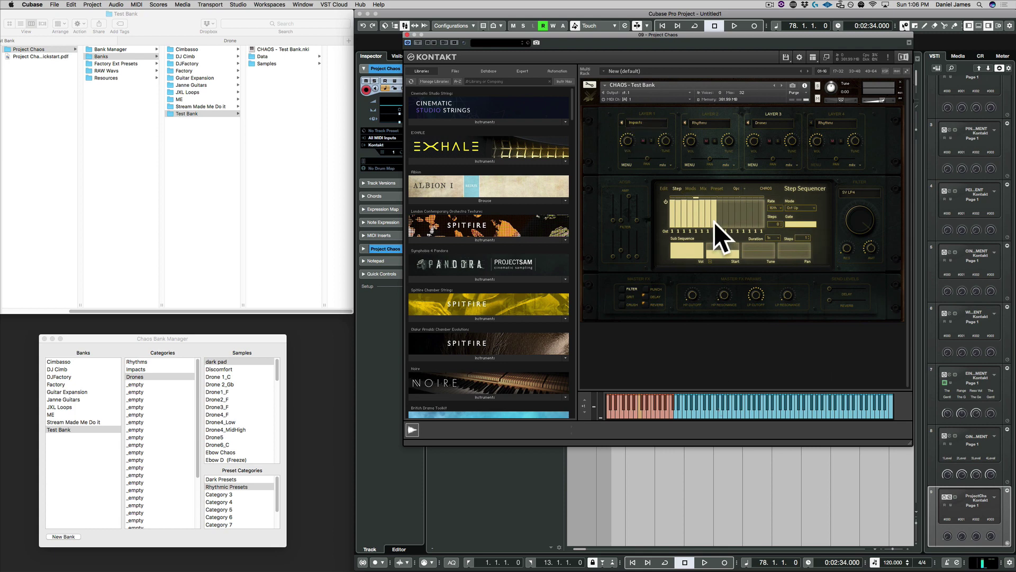
left_click(726, 249)
left_click(664, 189)
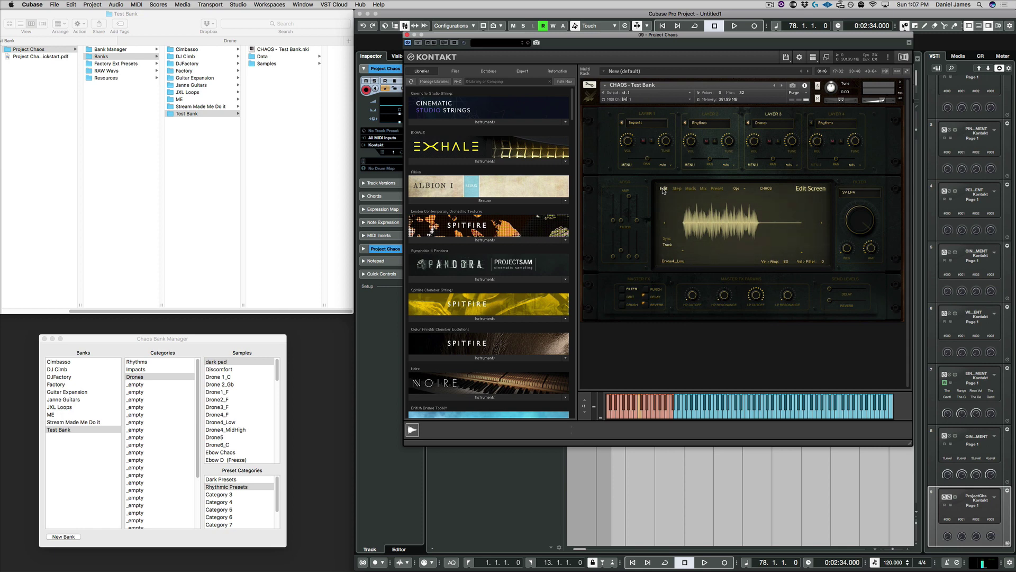
left_click(747, 188)
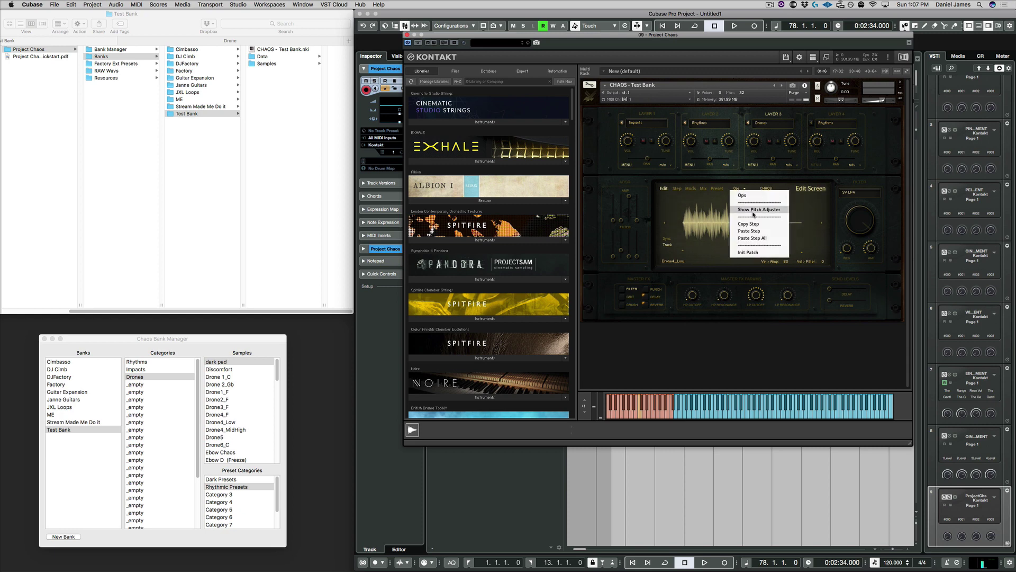
left_click(749, 213)
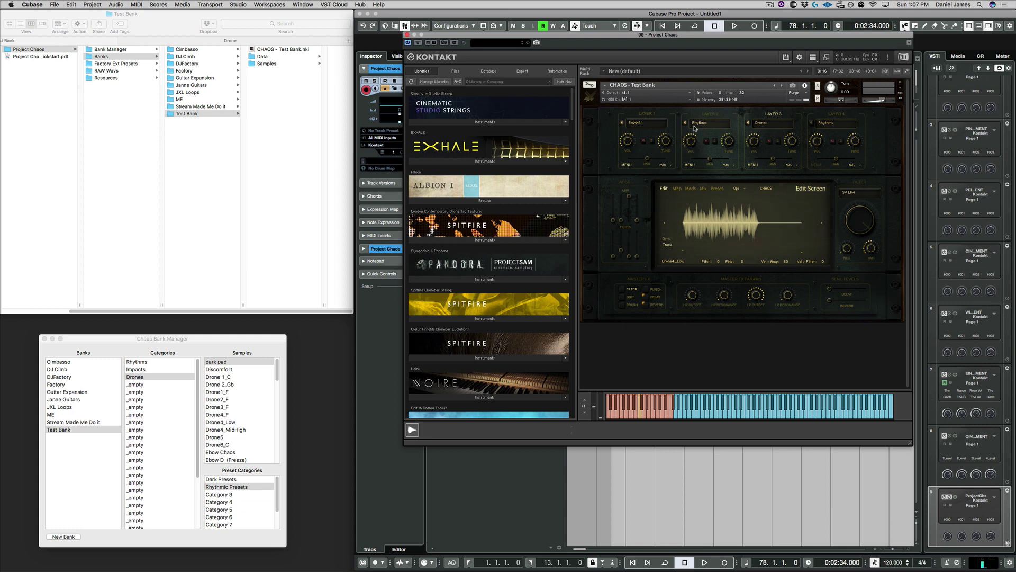
left_click(710, 115)
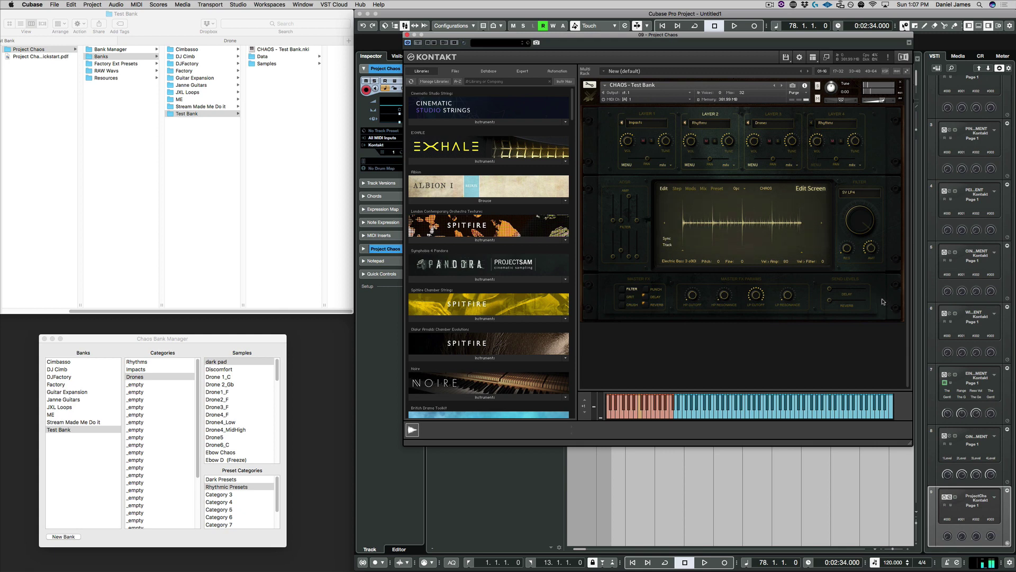
Play the Cubase project to audition the Impacts, Rhythms and Drones layers, then stop
left_click(713, 467)
key("space")
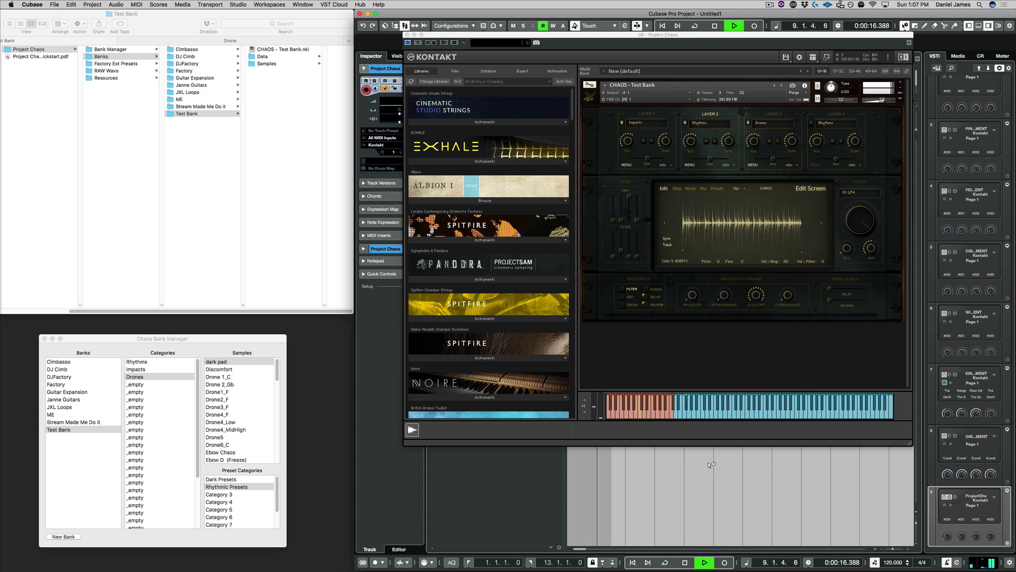
key("space")
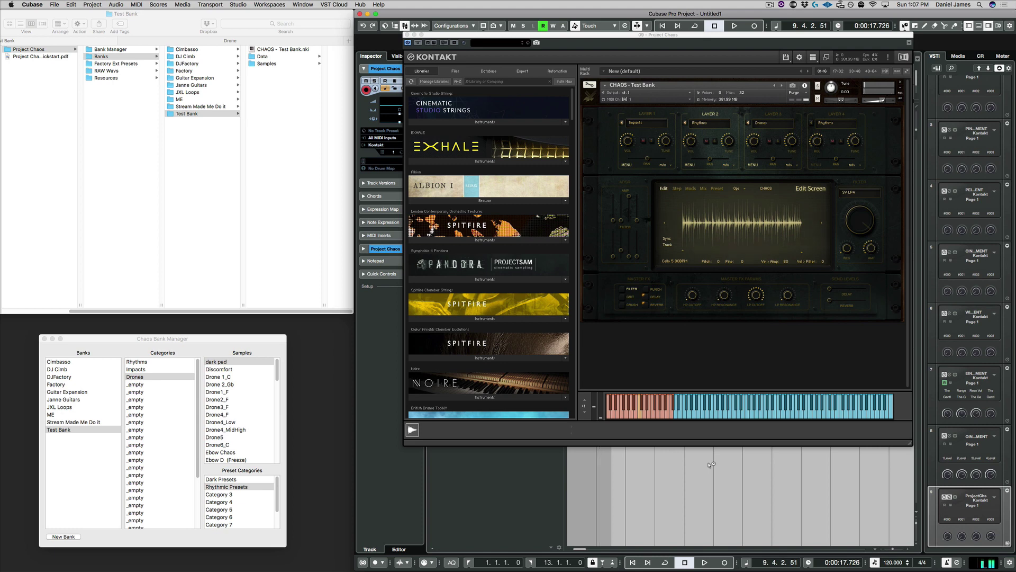